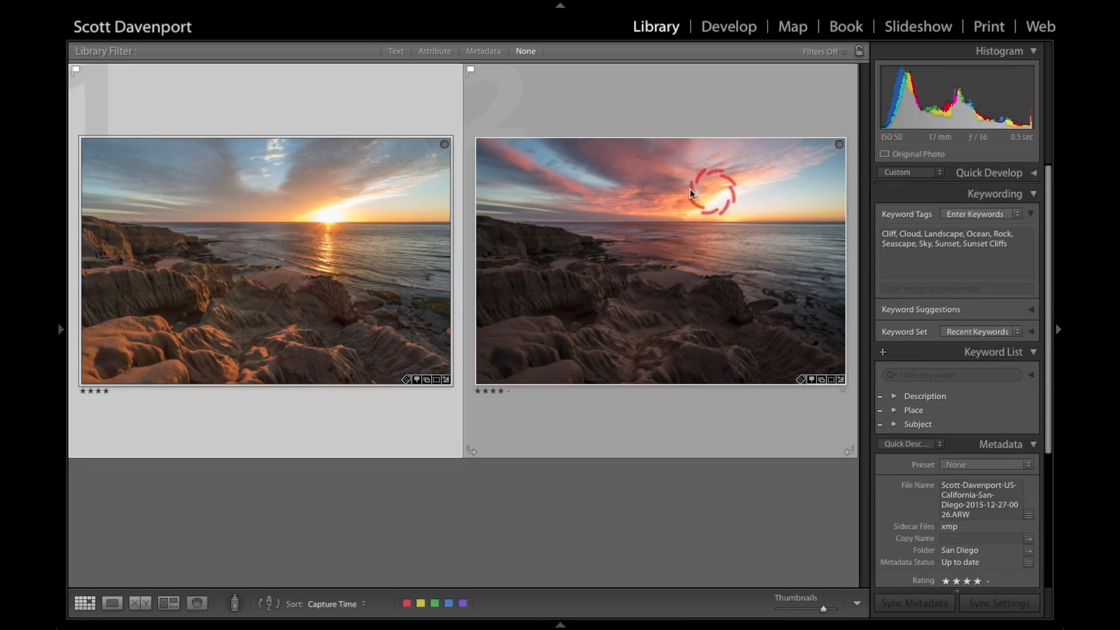
Step: Review the two sunset exposures, the bright foreground and the colourful sky frame, in Library and Develop
{"action": "mouse_move", "coordinate": [677, 187]}
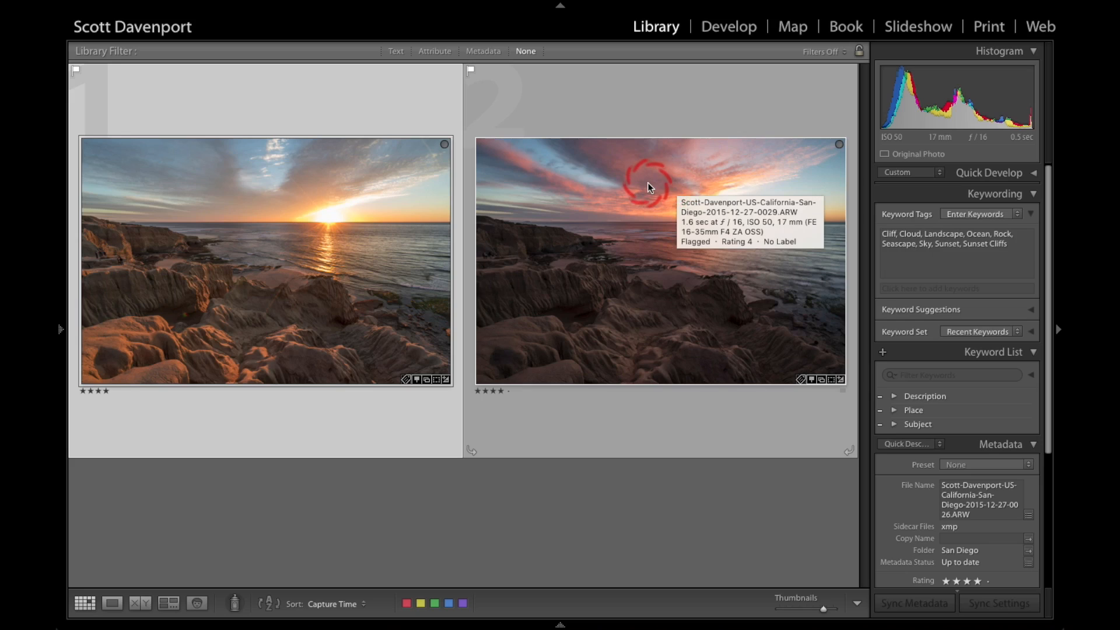
{"action": "left_click", "coordinate": [170, 220]}
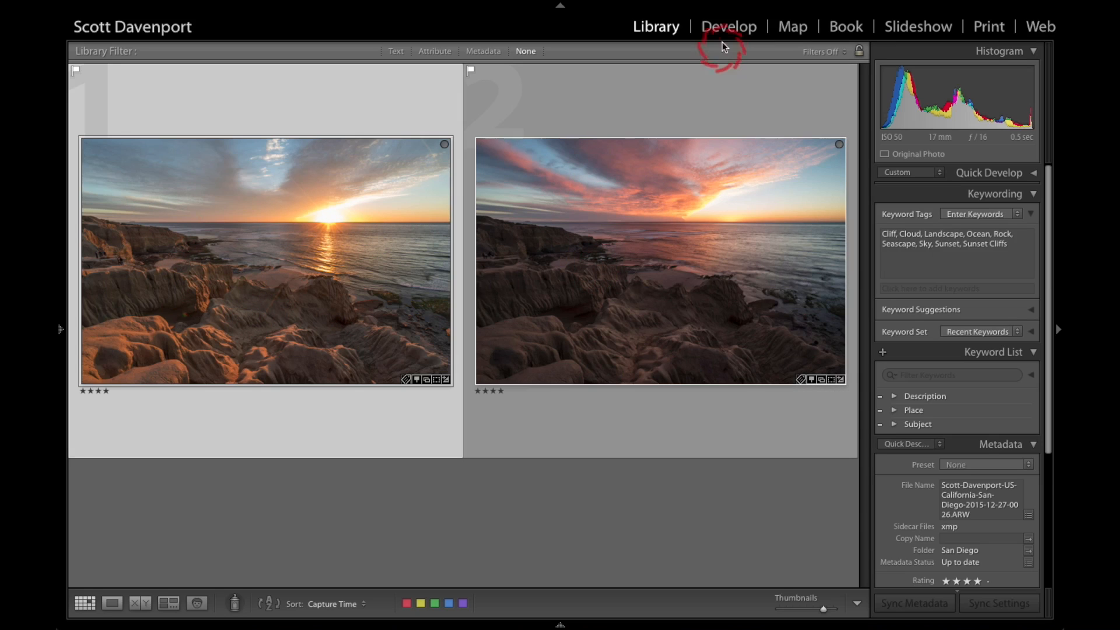
{"action": "left_click", "coordinate": [729, 28]}
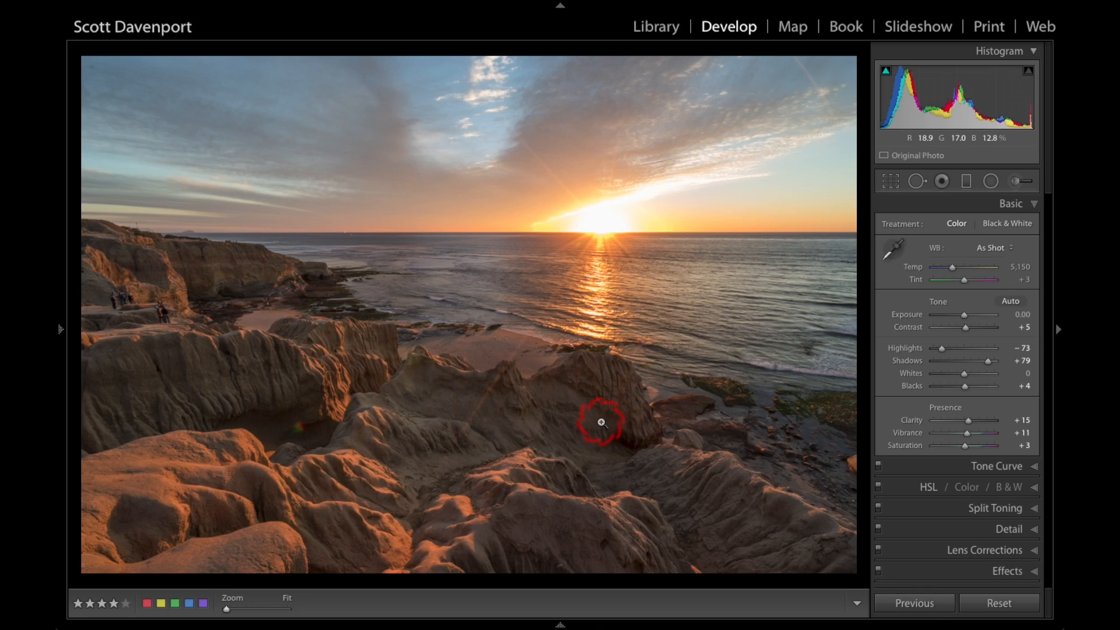
{"action": "key", "text": "Right"}
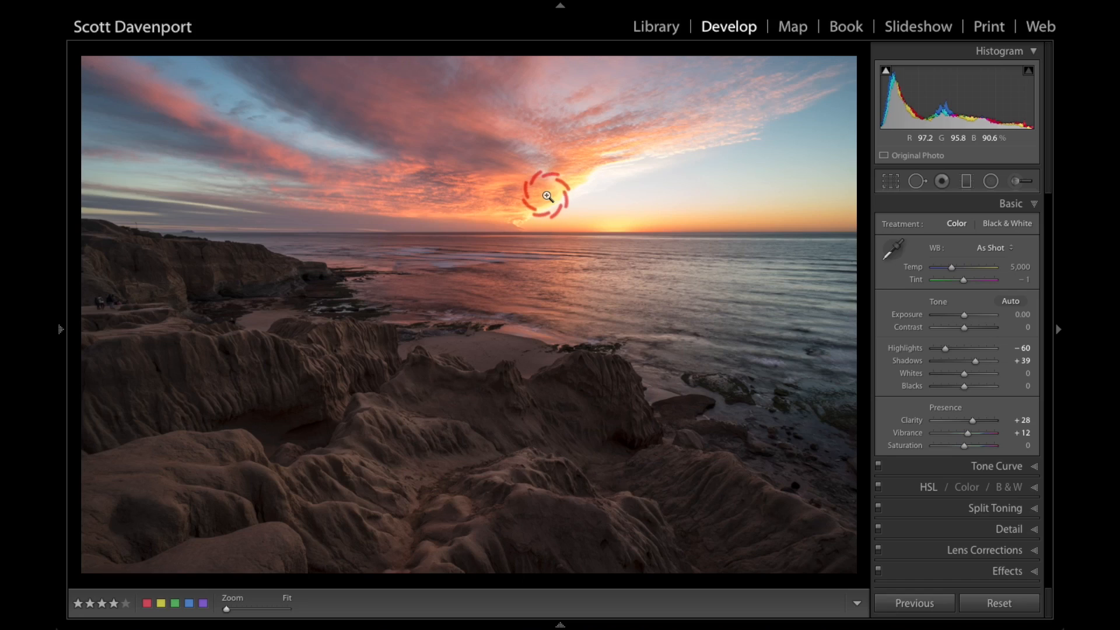
{"action": "key", "text": "g"}
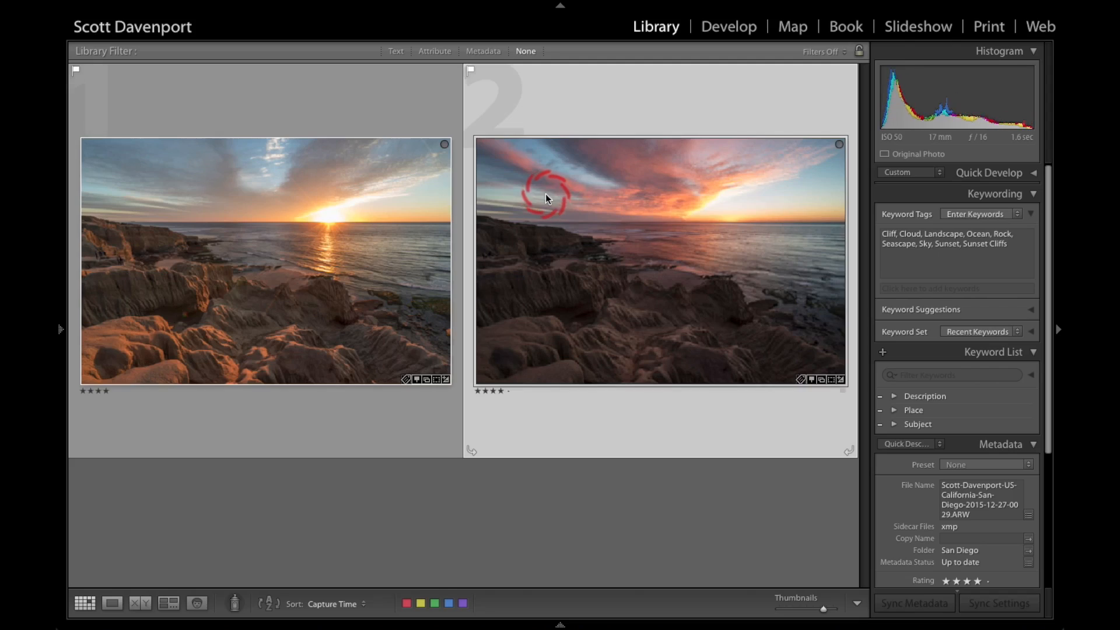
{"action": "mouse_move", "coordinate": [232, 7]}
{"action": "left_click", "coordinate": [161, 8]}
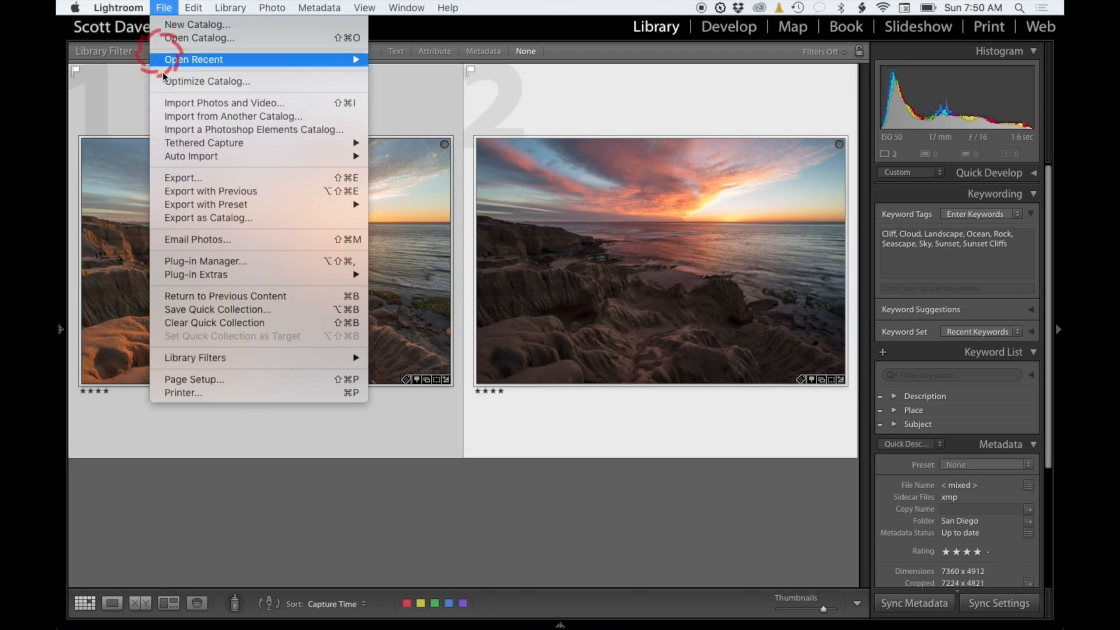
{"action": "mouse_move", "coordinate": [261, 280]}
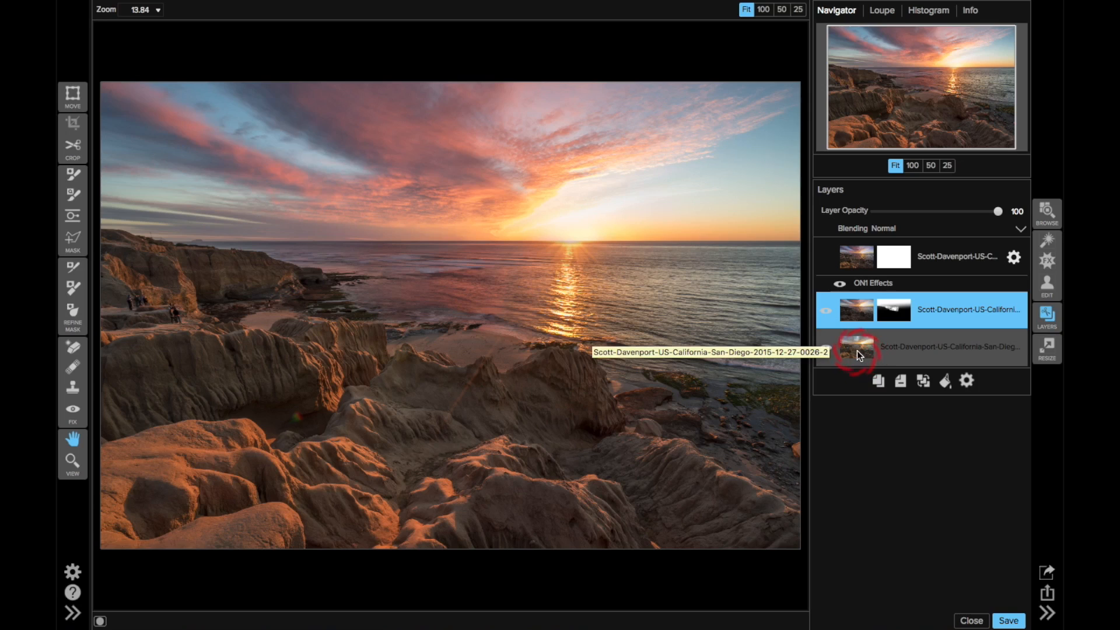
Step: Toggle the upper exposure layer's visibility and the mask overlay to inspect the existing blend
{"action": "left_click", "coordinate": [827, 309]}
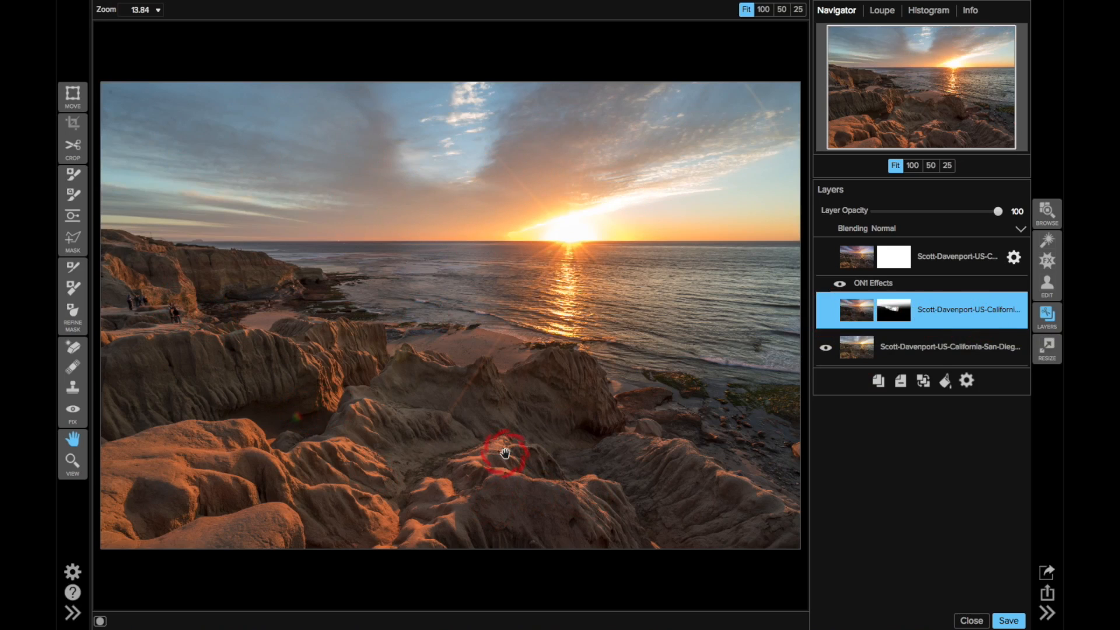
{"action": "left_click", "coordinate": [825, 313]}
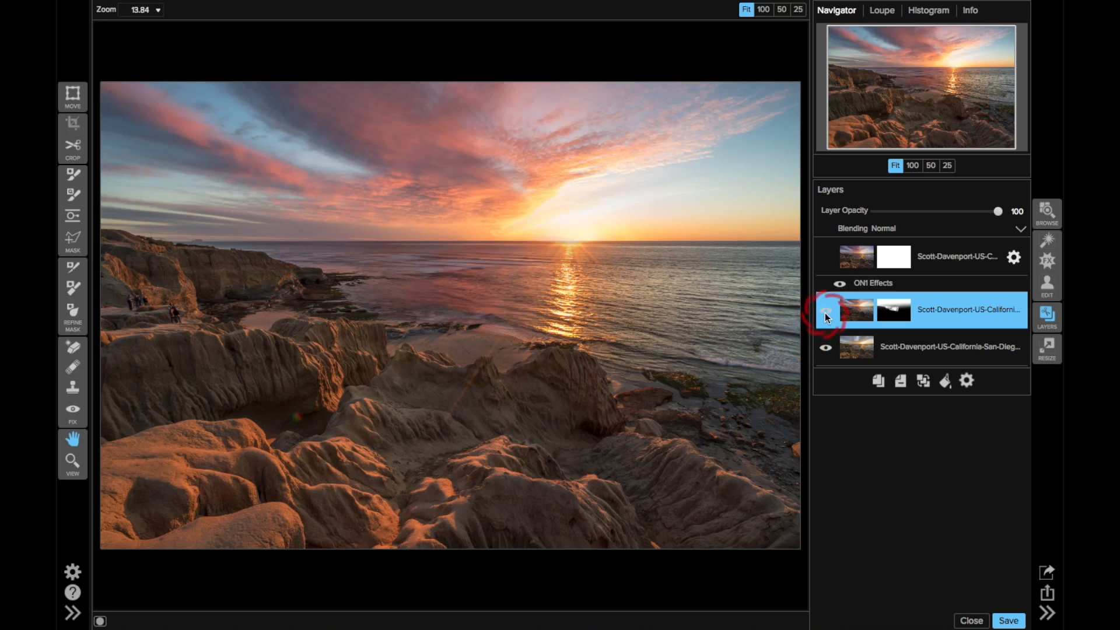
{"action": "key", "text": "ctrl+m"}
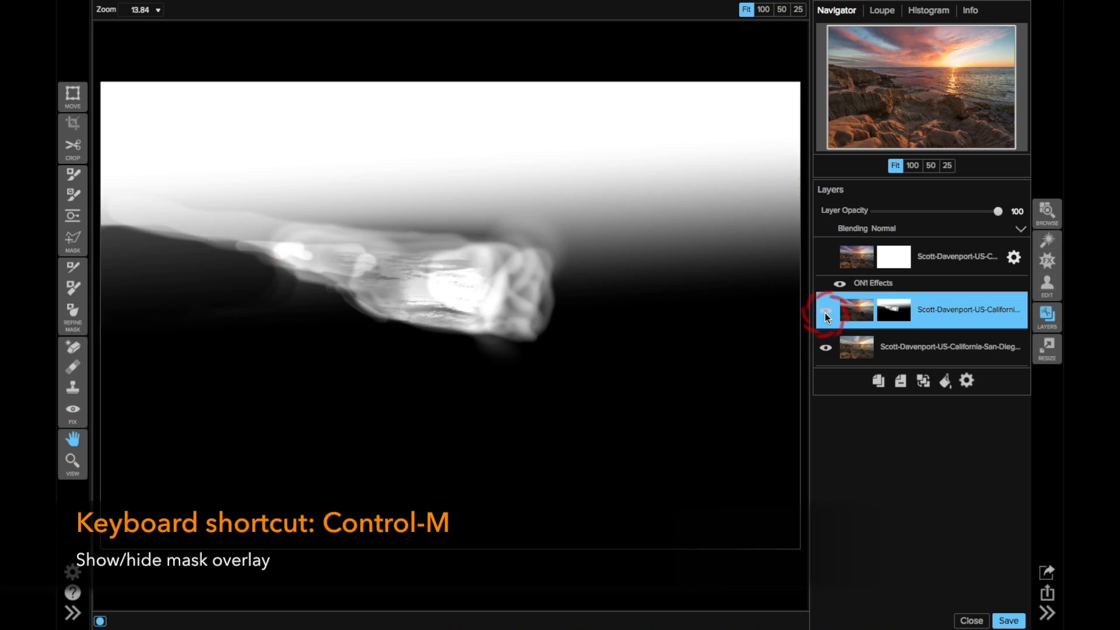
{"action": "key", "text": "ctrl+m"}
Step: Reset the mask of the upper exposure layer
{"action": "left_click", "coordinate": [458, 207]}
{"action": "left_click", "coordinate": [280, 8]}
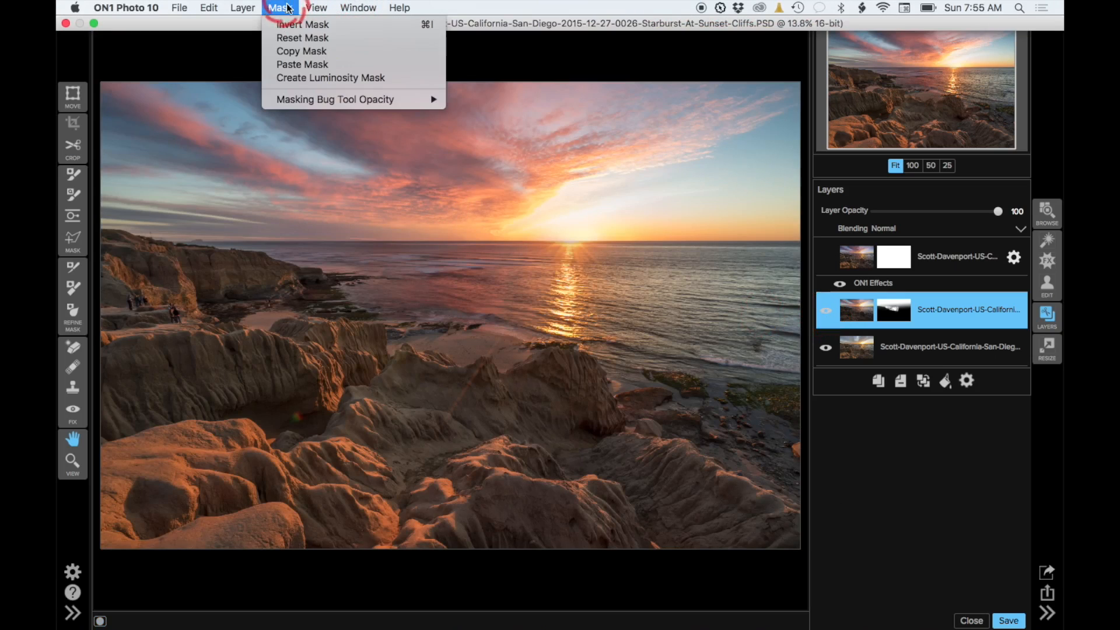
{"action": "left_click", "coordinate": [285, 38]}
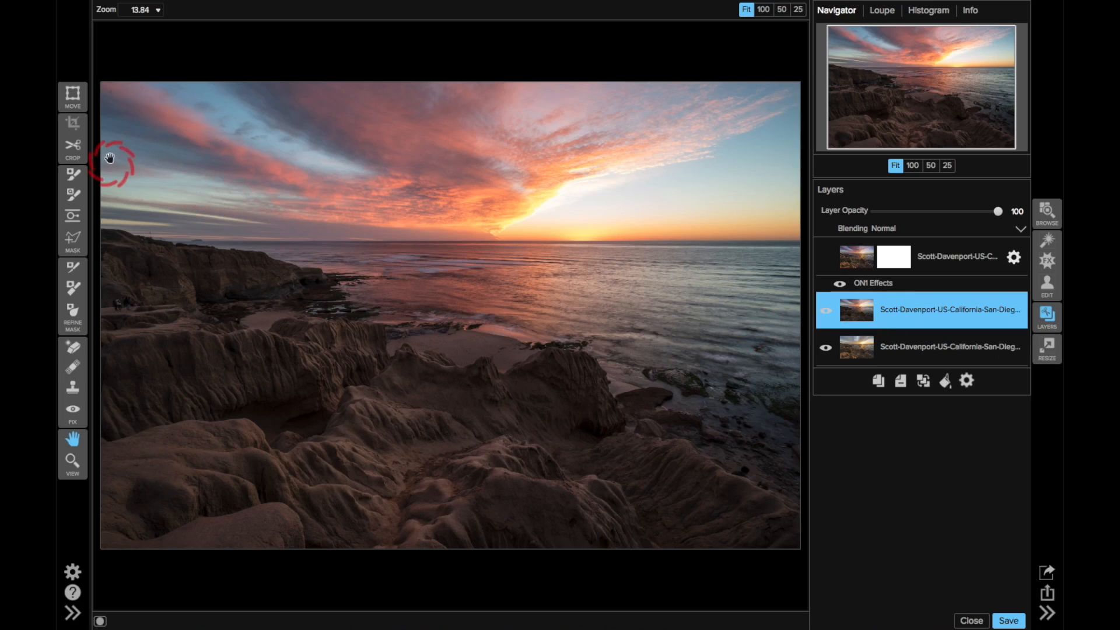
Step: Place a Masking Bug gradient along the horizon, switch it to Linear Bottom, and invert the mask
{"action": "left_click", "coordinate": [71, 218]}
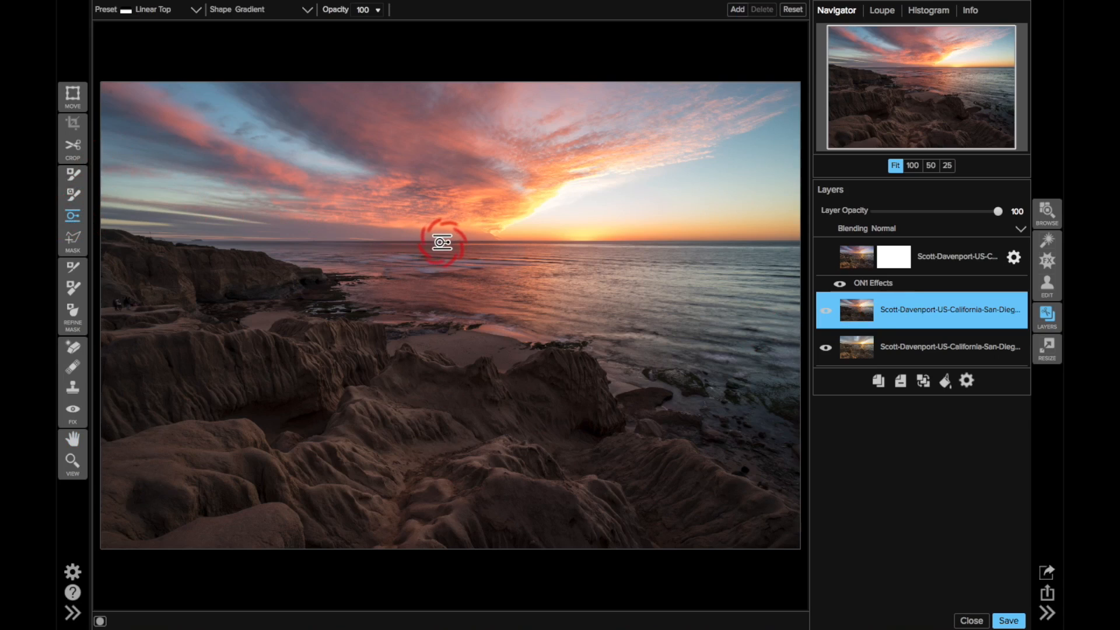
{"action": "left_click", "coordinate": [442, 242]}
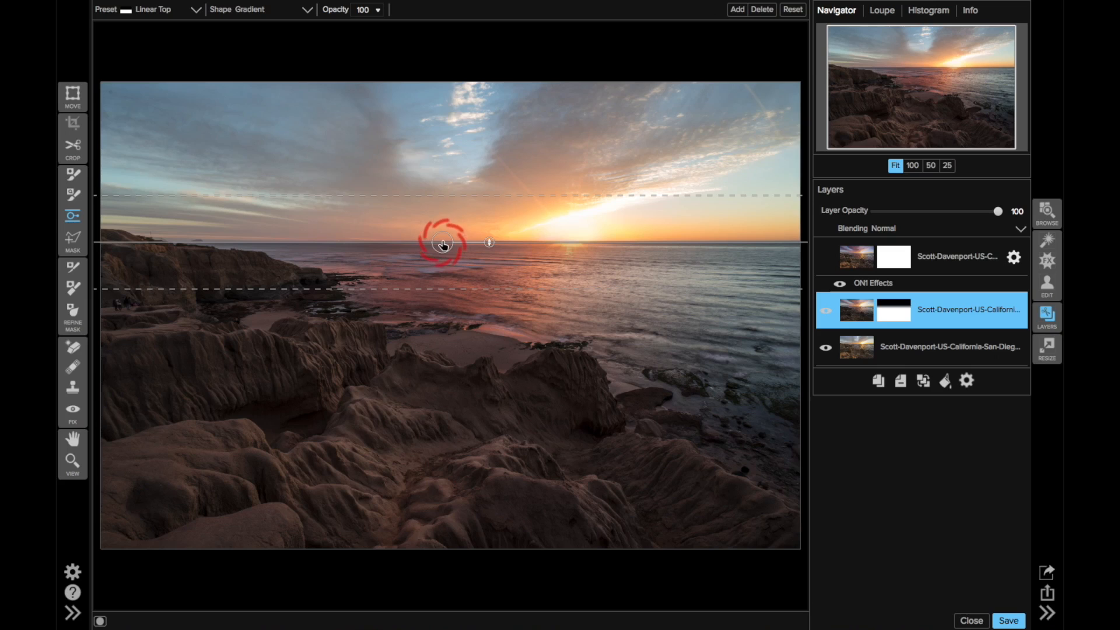
{"action": "left_click_drag", "start_coordinate": [493, 243], "coordinate": [403, 246]}
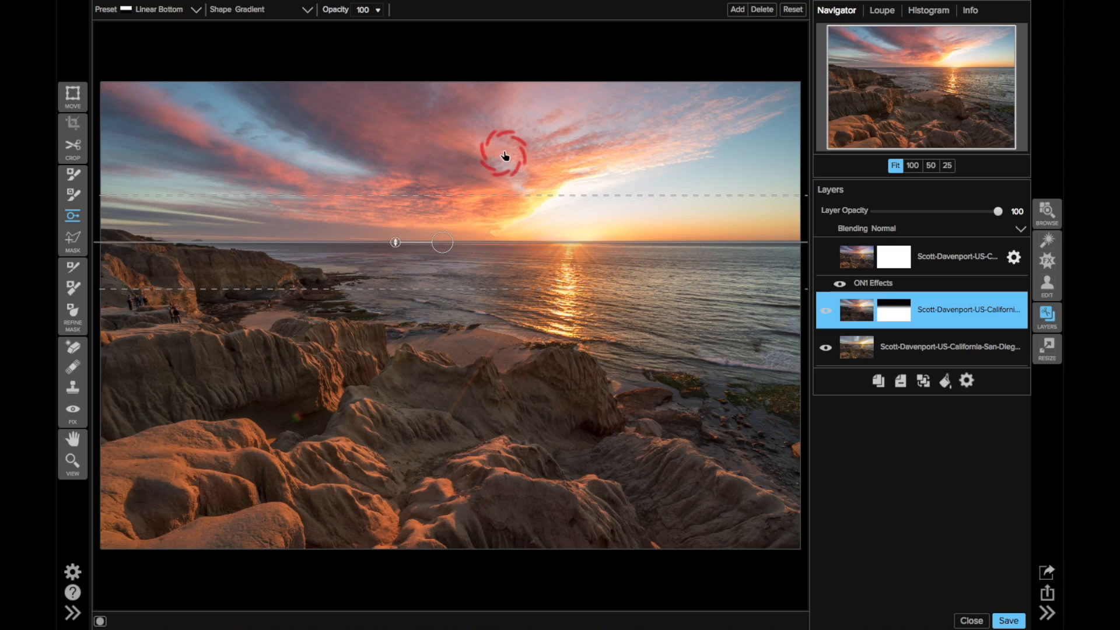
{"action": "key", "text": "super+i"}
Step: Preview the mask overlay and nudge the gradient slightly up onto the horizon line
{"action": "key", "text": "ctrl+m"}
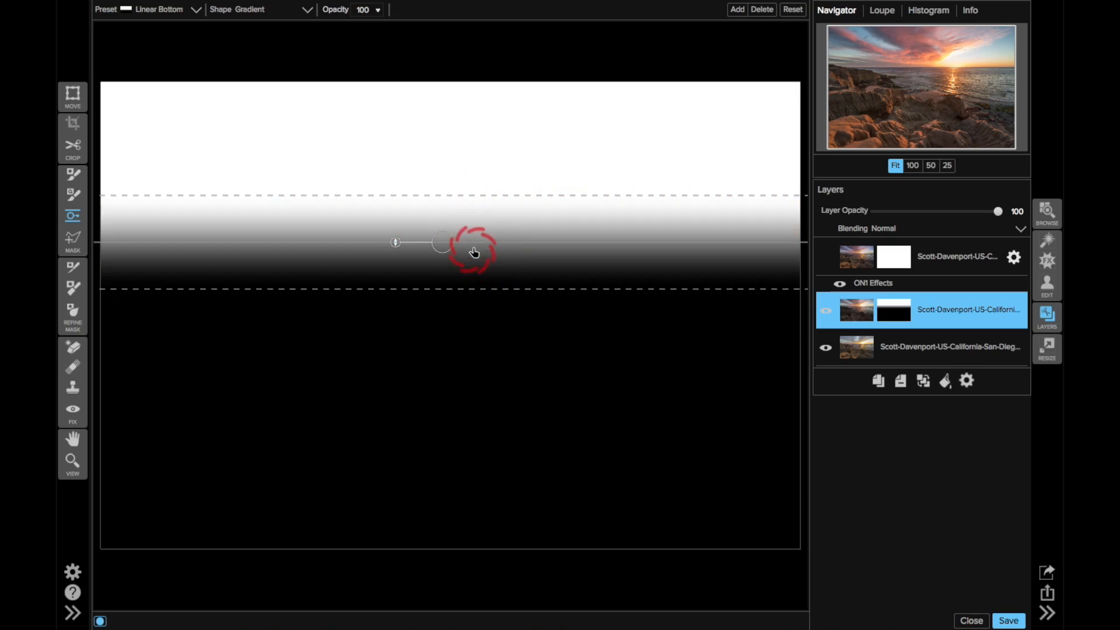
{"action": "key", "text": "ctrl+m"}
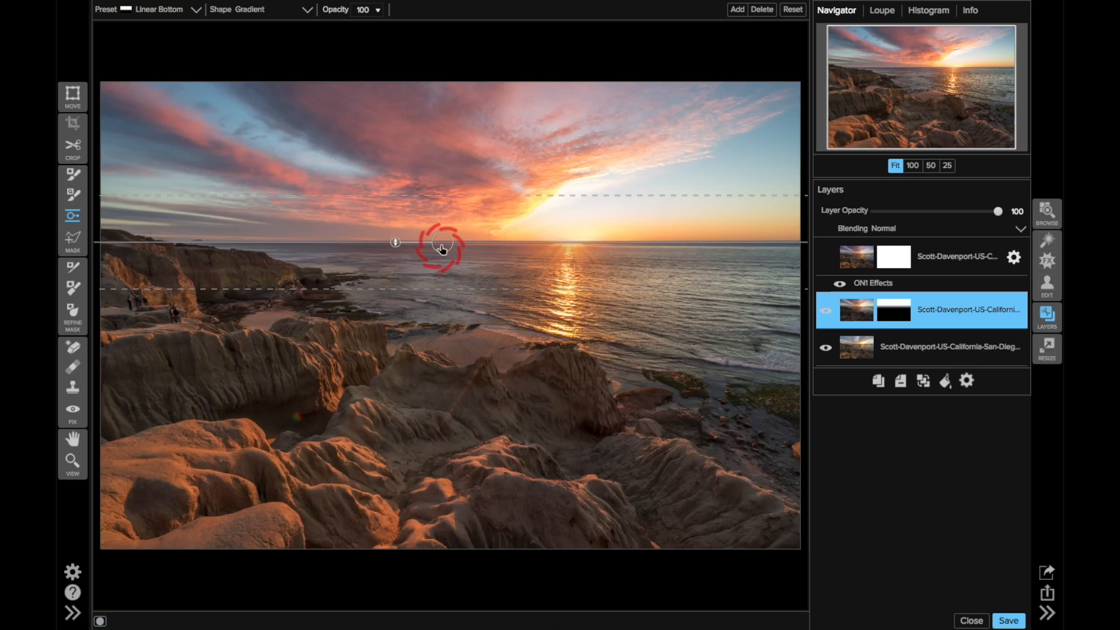
{"action": "left_click_drag", "start_coordinate": [443, 249], "coordinate": [443, 244]}
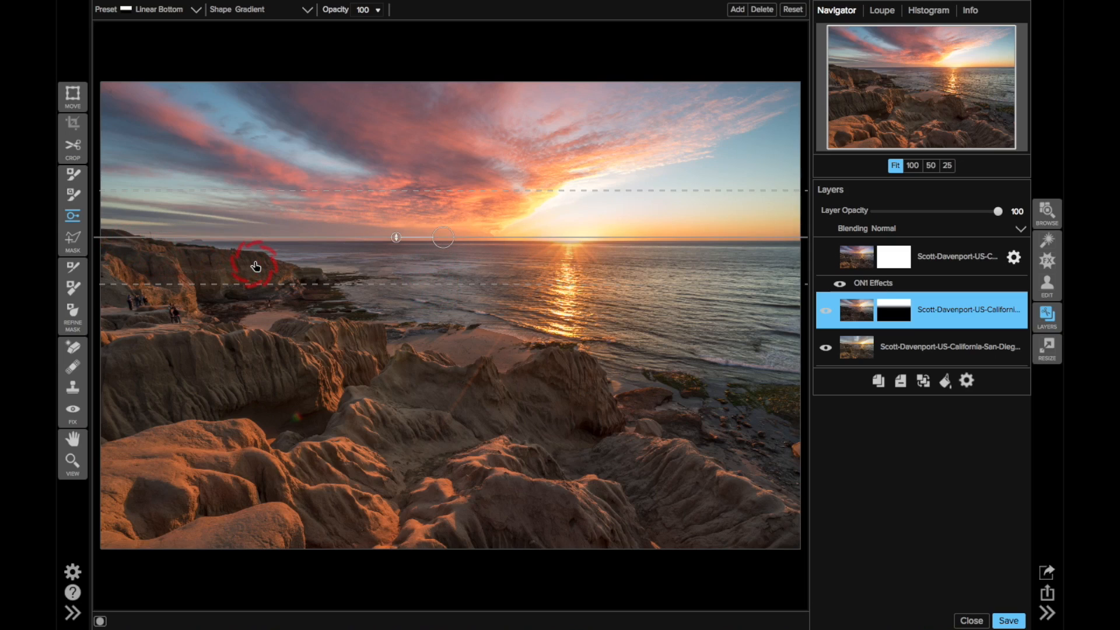
Step: Paint out the mask over the left cliffs with the Masking Brush at size 250, feather 25, Perfect Brush on
{"action": "left_click", "coordinate": [76, 179]}
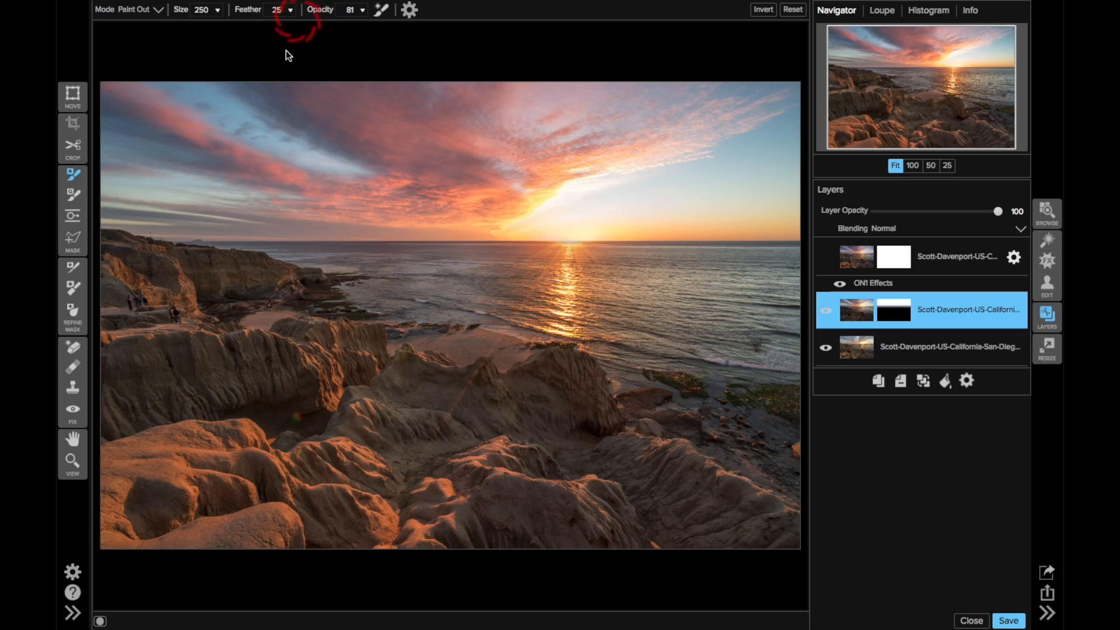
{"action": "left_click", "coordinate": [381, 9]}
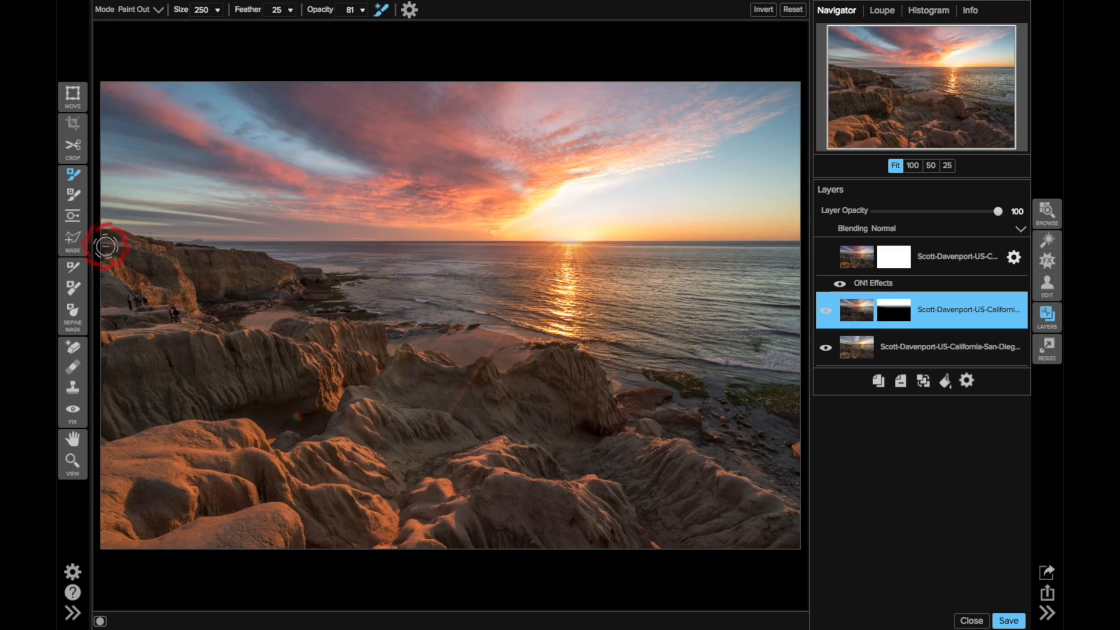
{"action": "key", "text": "ctrl+m"}
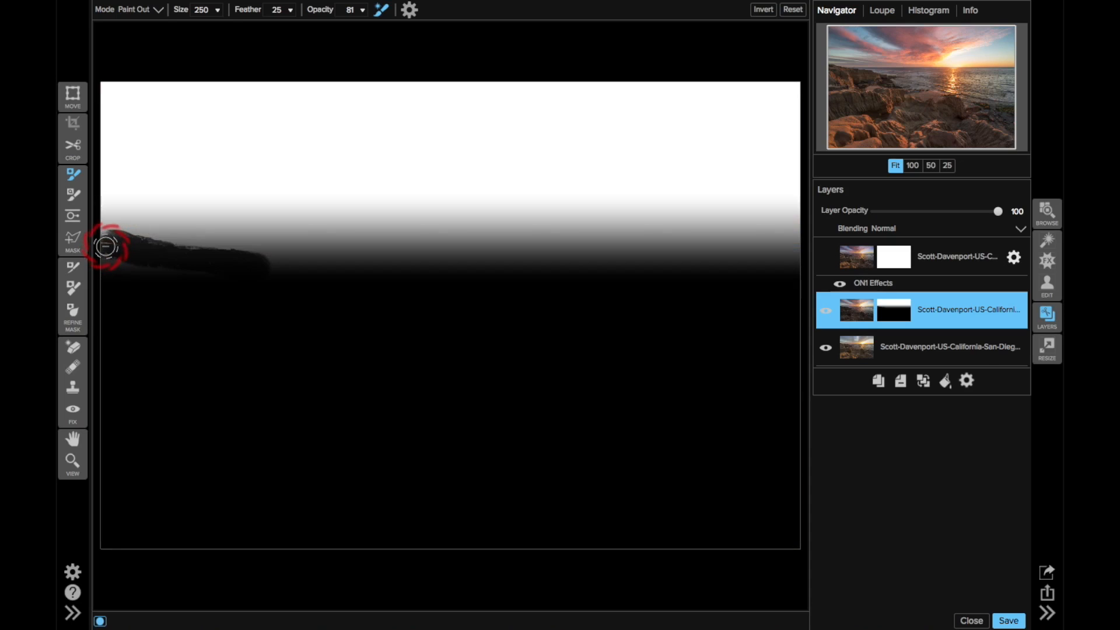
{"action": "key", "text": "ctrl+m"}
{"action": "left_click_drag", "start_coordinate": [111, 251], "coordinate": [152, 266]}
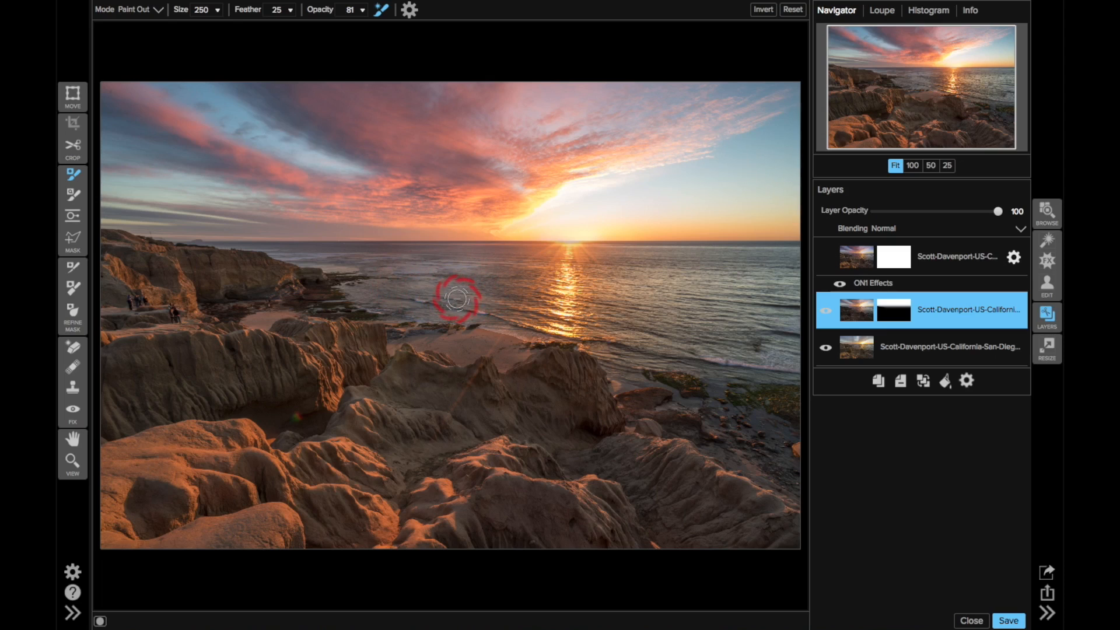
{"action": "mouse_move", "coordinate": [350, 7]}
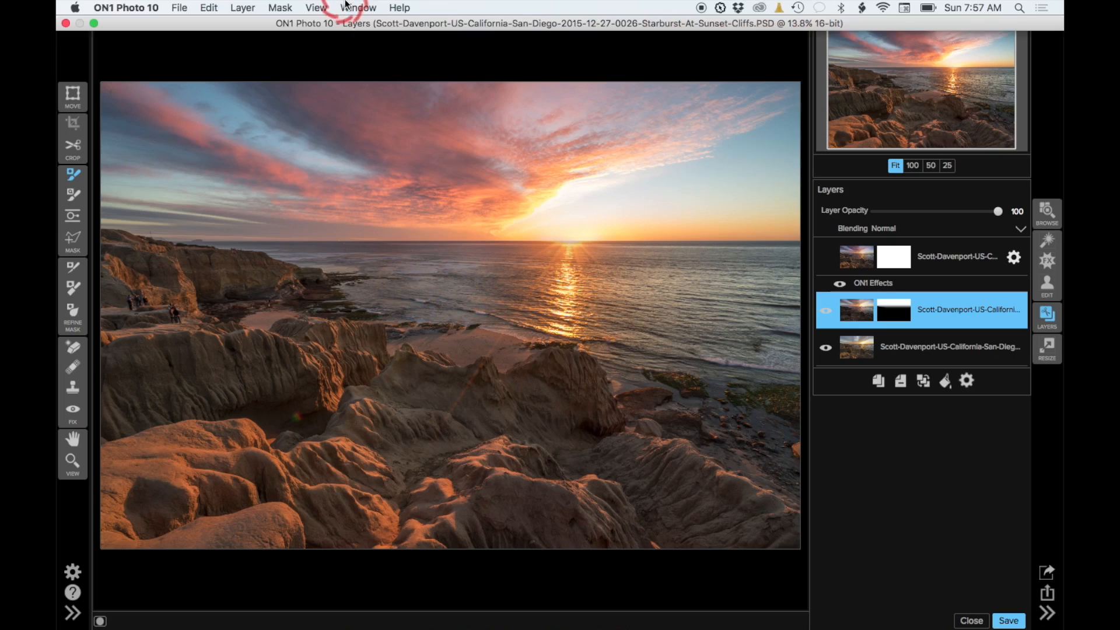
{"action": "left_click", "coordinate": [280, 7]}
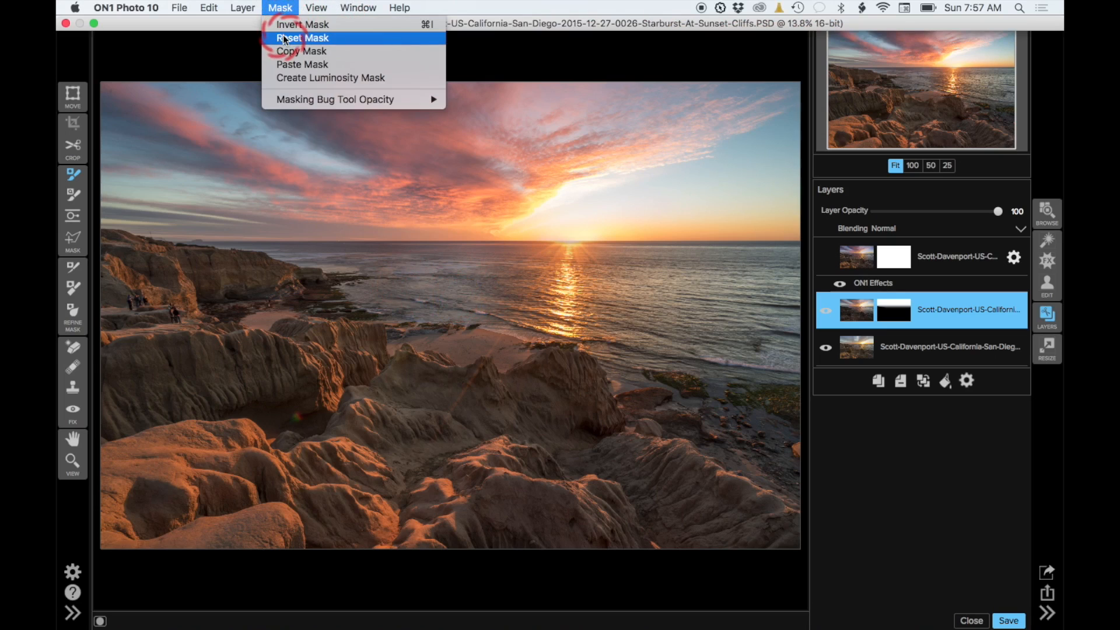
{"action": "left_click", "coordinate": [286, 38]}
{"action": "left_click", "coordinate": [827, 309]}
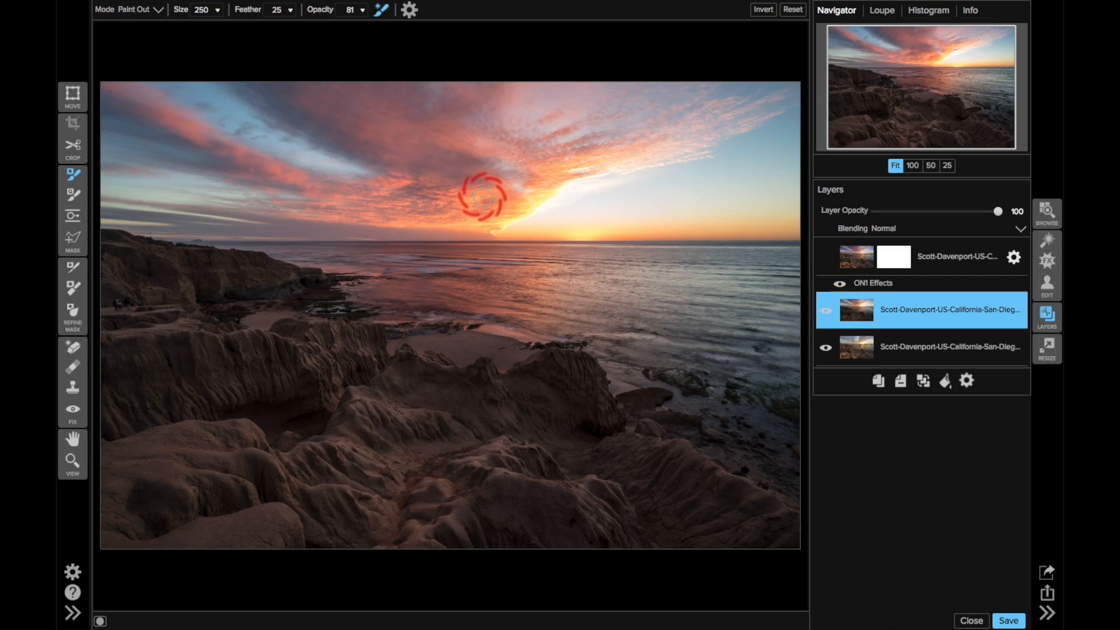
{"action": "key", "text": "super+z"}
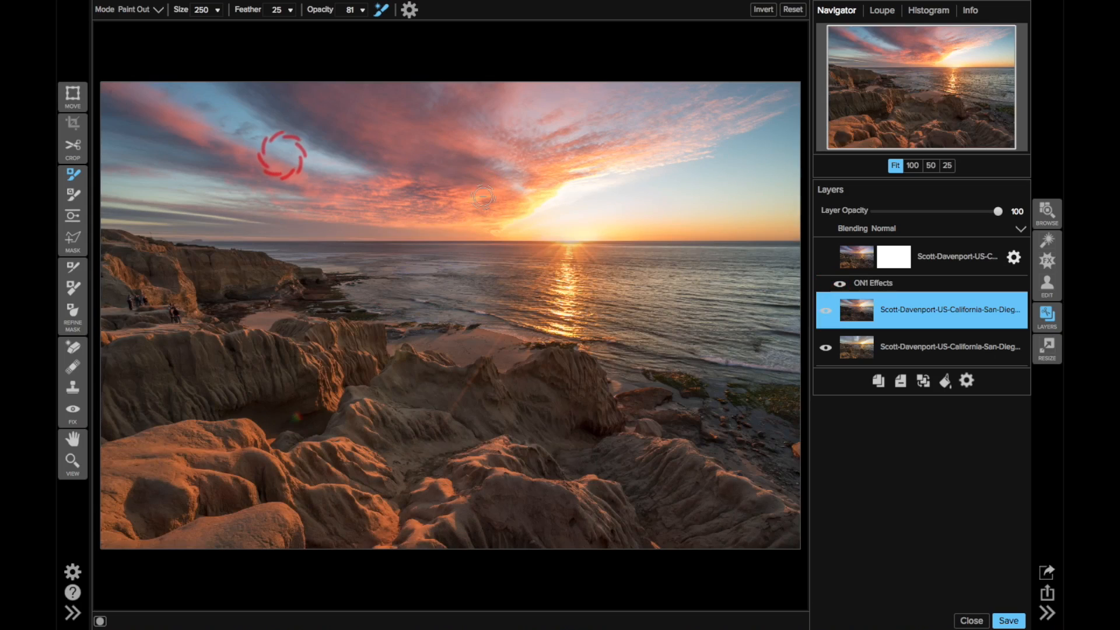
Step: Lower the brush opacity to about 24, raise size to 400 and feather to 45, and paint out along the horizon
{"action": "left_click_drag", "start_coordinate": [337, 10], "coordinate": [314, 14]}
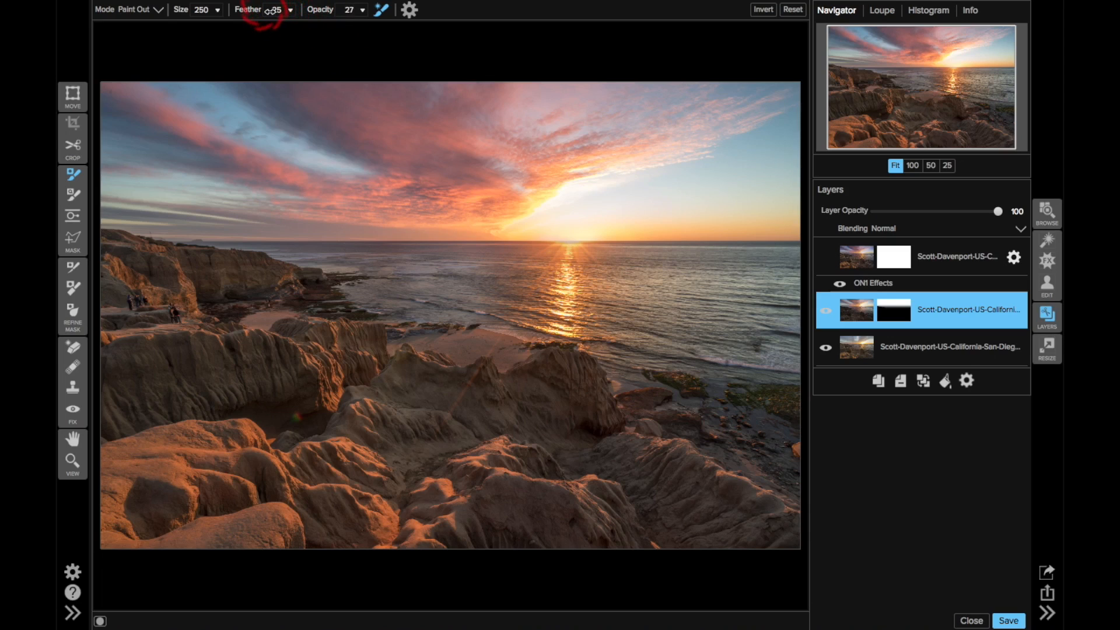
{"action": "left_click", "coordinate": [394, 237]}
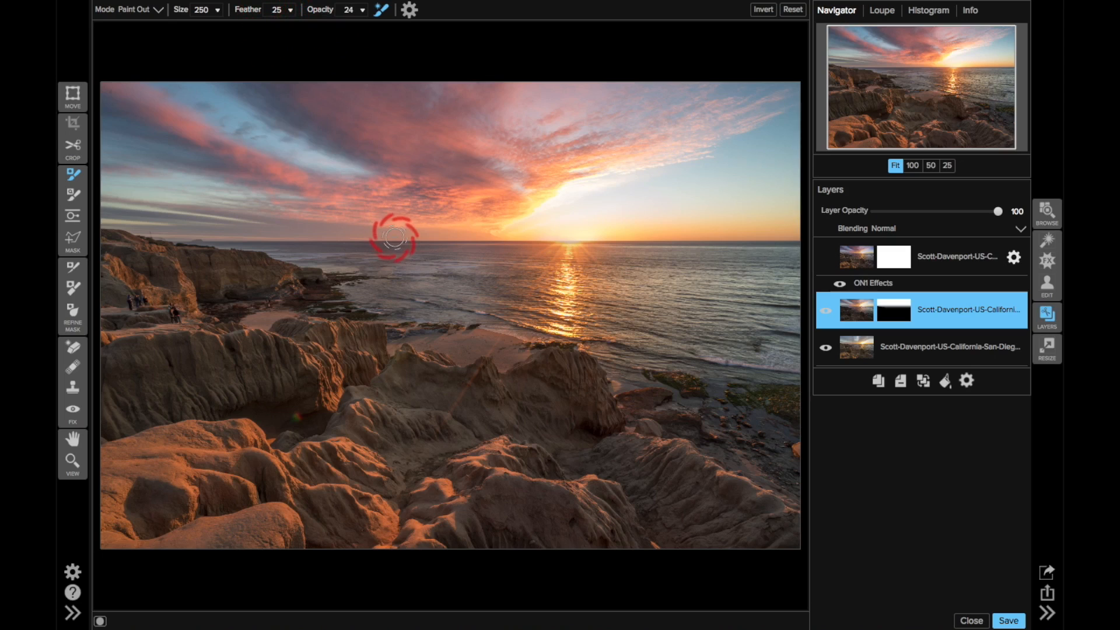
{"action": "key", "text": "bracketright"}
{"action": "key", "text": "bracketright"}
{"action": "key", "text": "bracketright"}
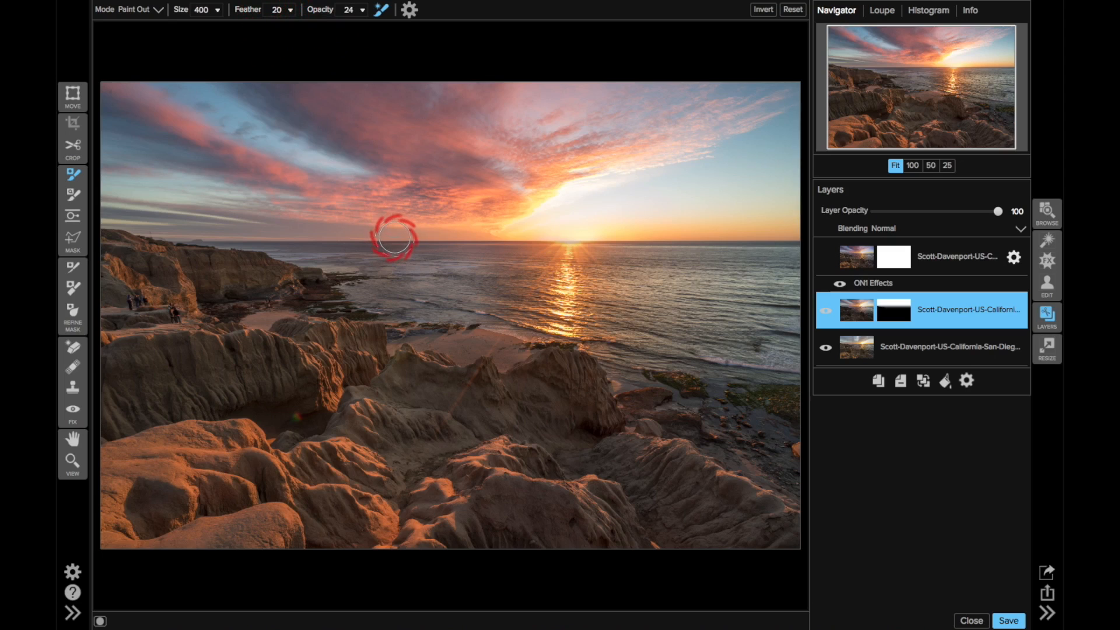
{"action": "key", "text": "shift+bracketright"}
{"action": "key", "text": "shift+bracketright"}
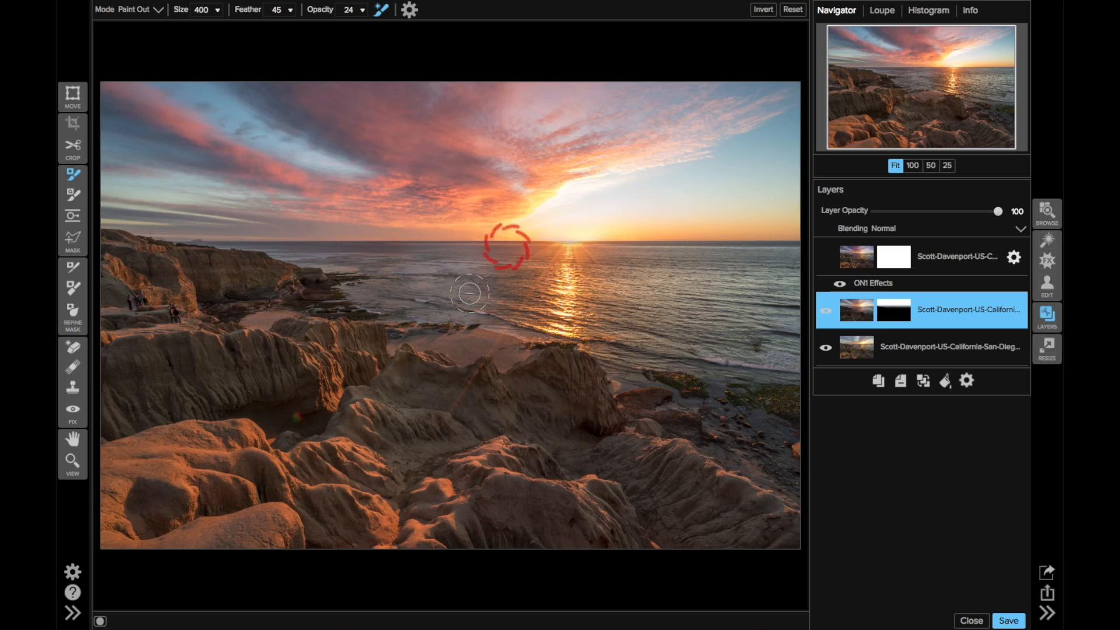
Step: Preview the mask overlay and turn off the Perfect Brush option
{"action": "key", "text": "ctrl+m"}
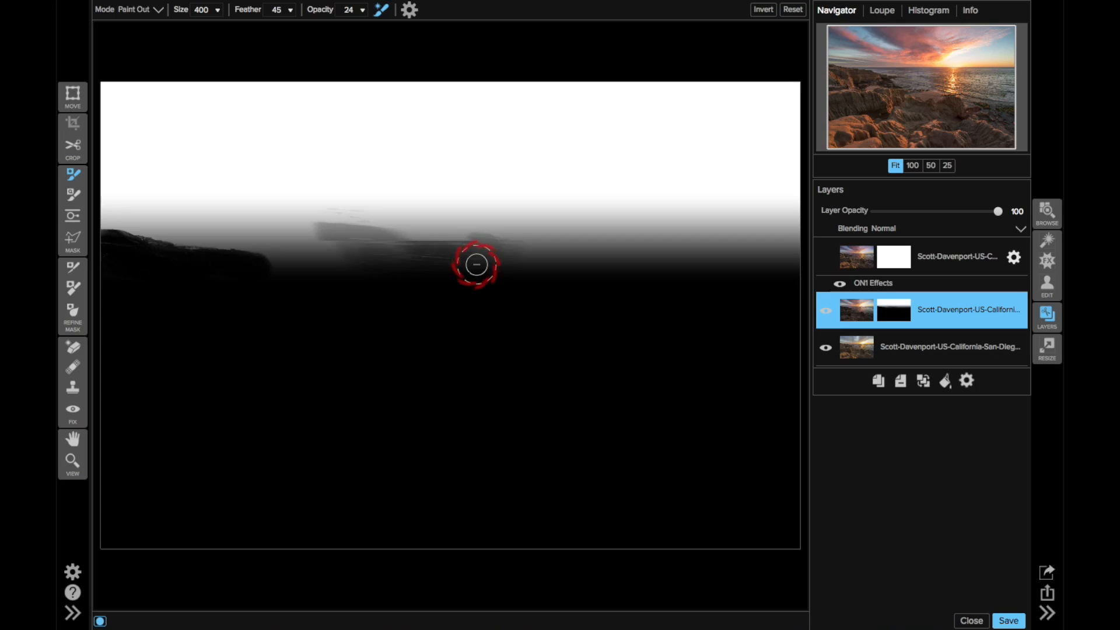
{"action": "left_click", "coordinate": [381, 10]}
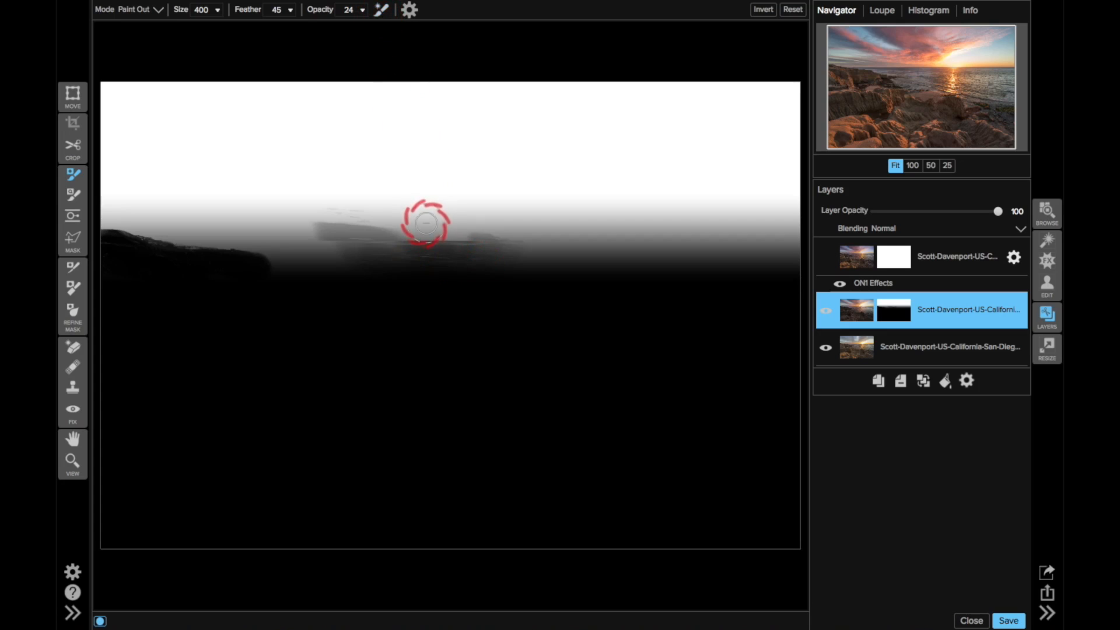
{"action": "key", "text": "ctrl+m"}
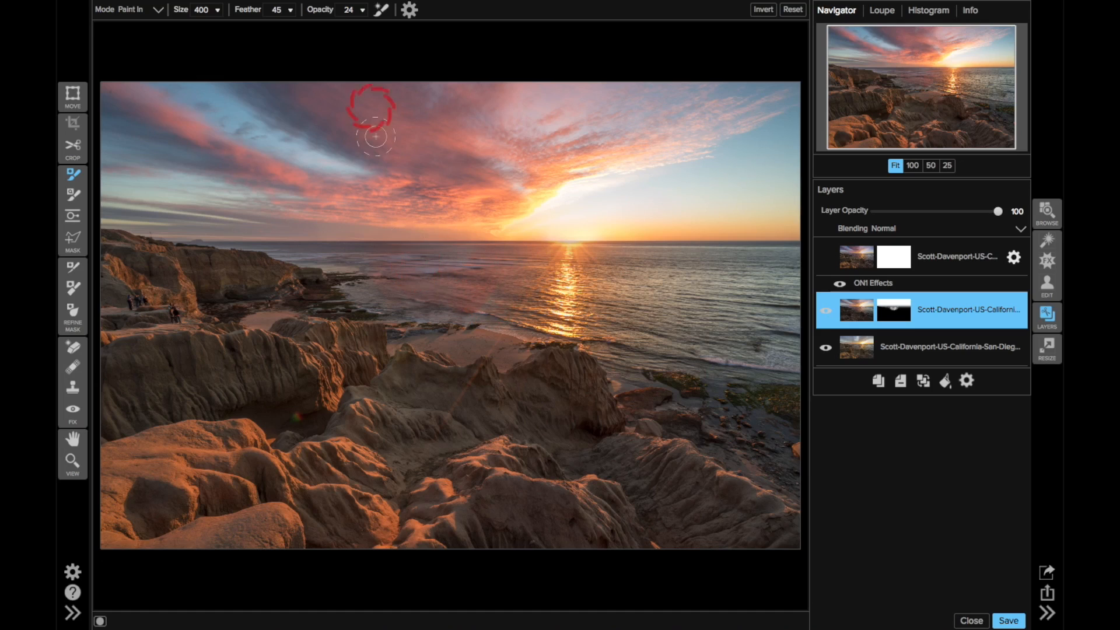
Step: Create a luminosity mask on the upper exposure layer
{"action": "mouse_move", "coordinate": [365, 8]}
{"action": "left_click", "coordinate": [279, 7]}
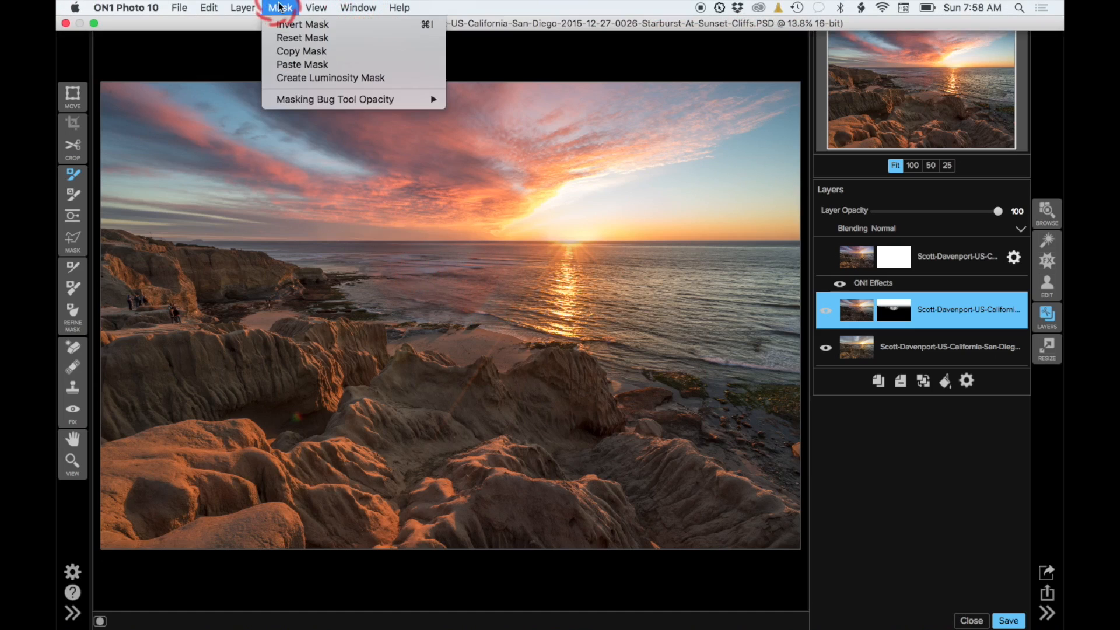
{"action": "left_click", "coordinate": [282, 68]}
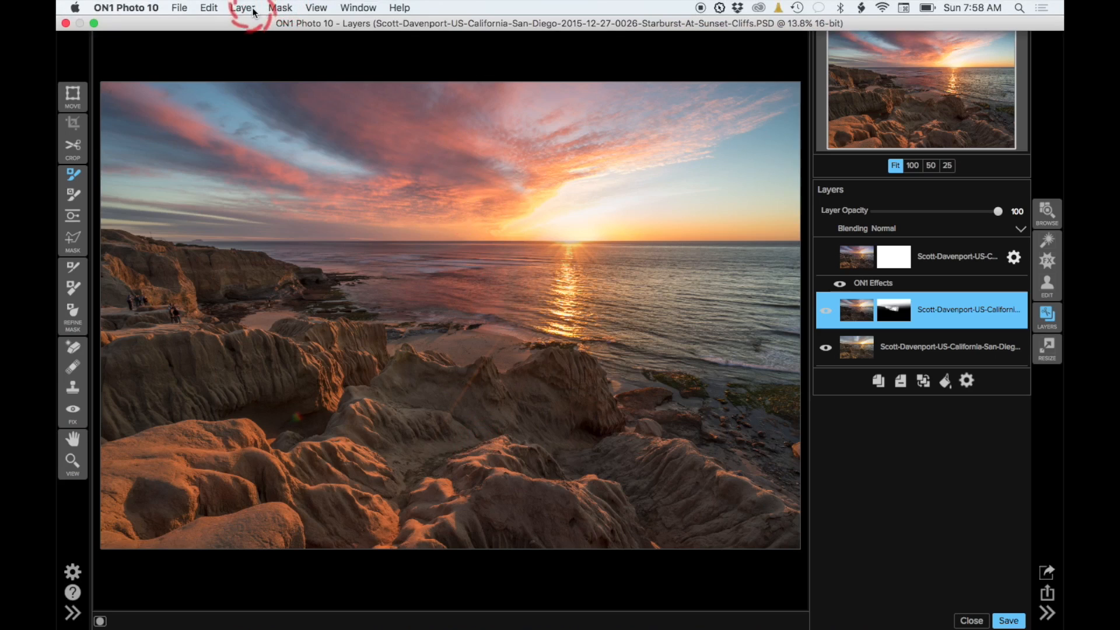
{"action": "left_click", "coordinate": [243, 8]}
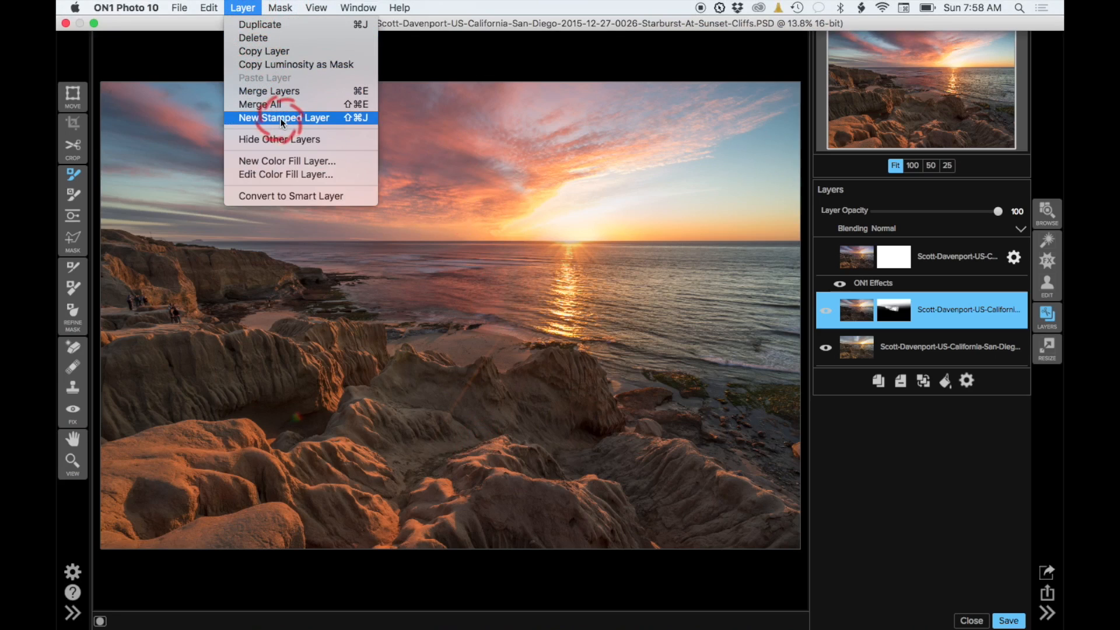
{"action": "left_click", "coordinate": [940, 260]}
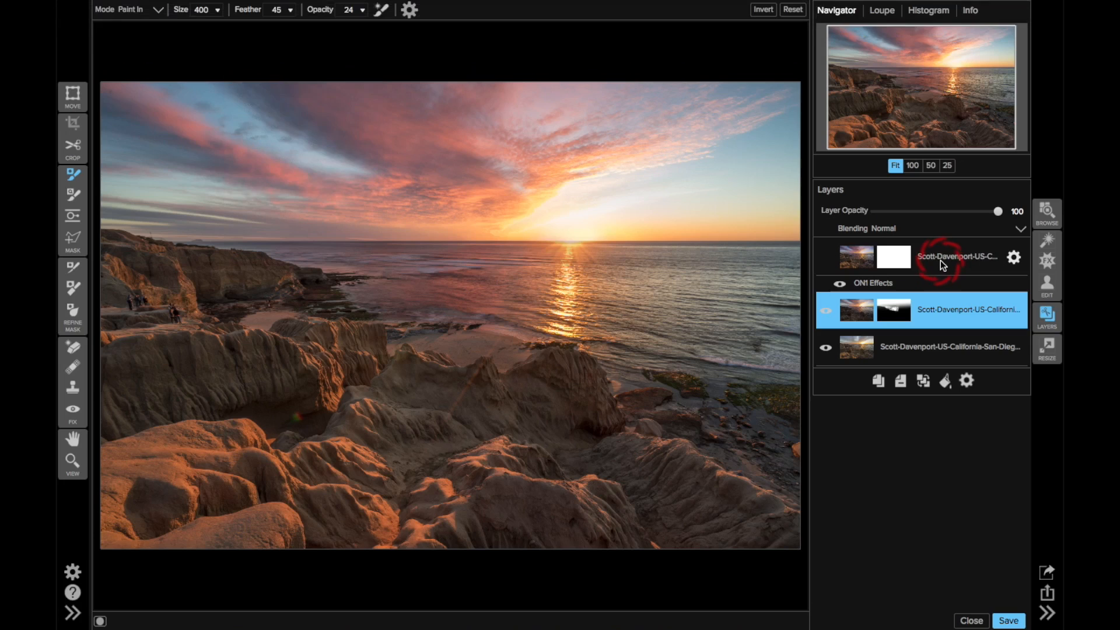
Step: Toggle the top smart layer's visibility to compare the exposures, leaving it switched on
{"action": "left_click", "coordinate": [838, 257]}
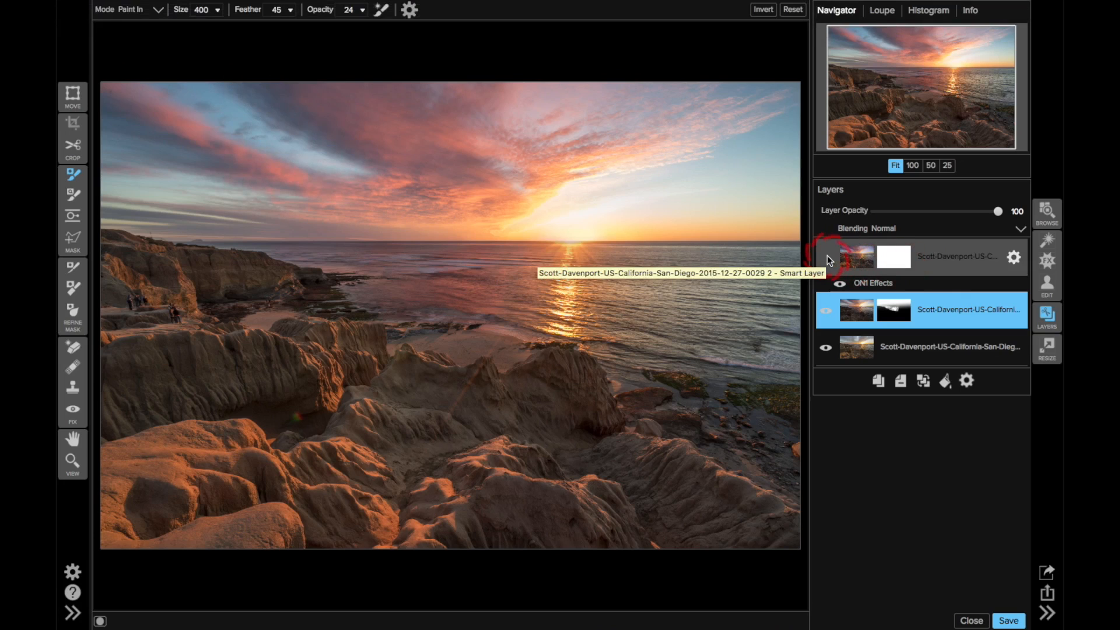
{"action": "left_click", "coordinate": [826, 258]}
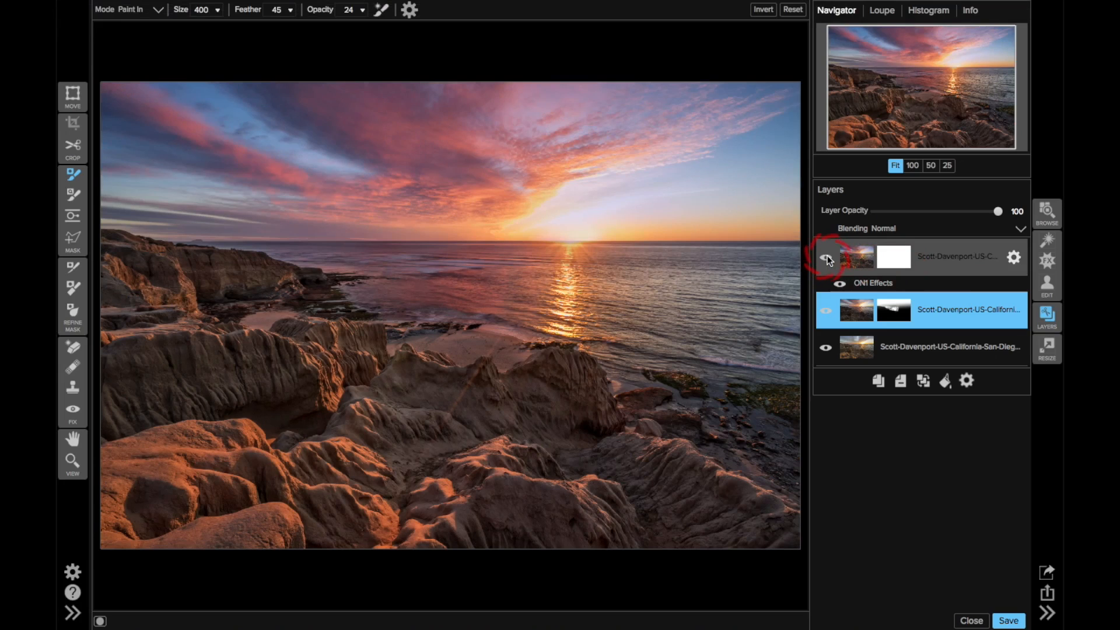
{"action": "left_click", "coordinate": [827, 258]}
{"action": "left_click", "coordinate": [827, 257]}
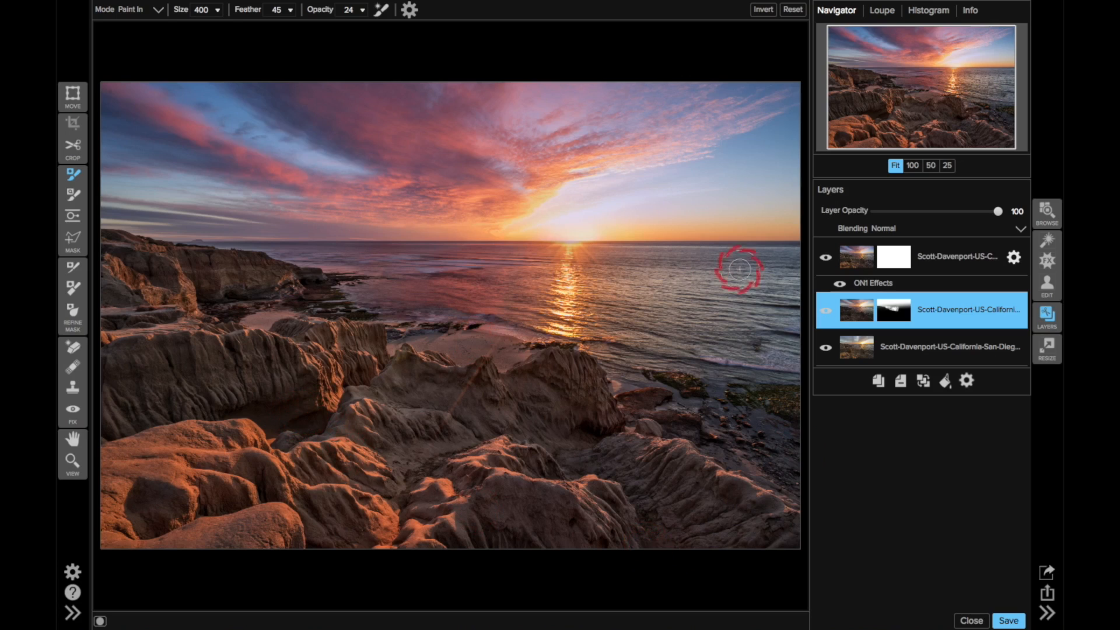
{"action": "left_click", "coordinate": [825, 257]}
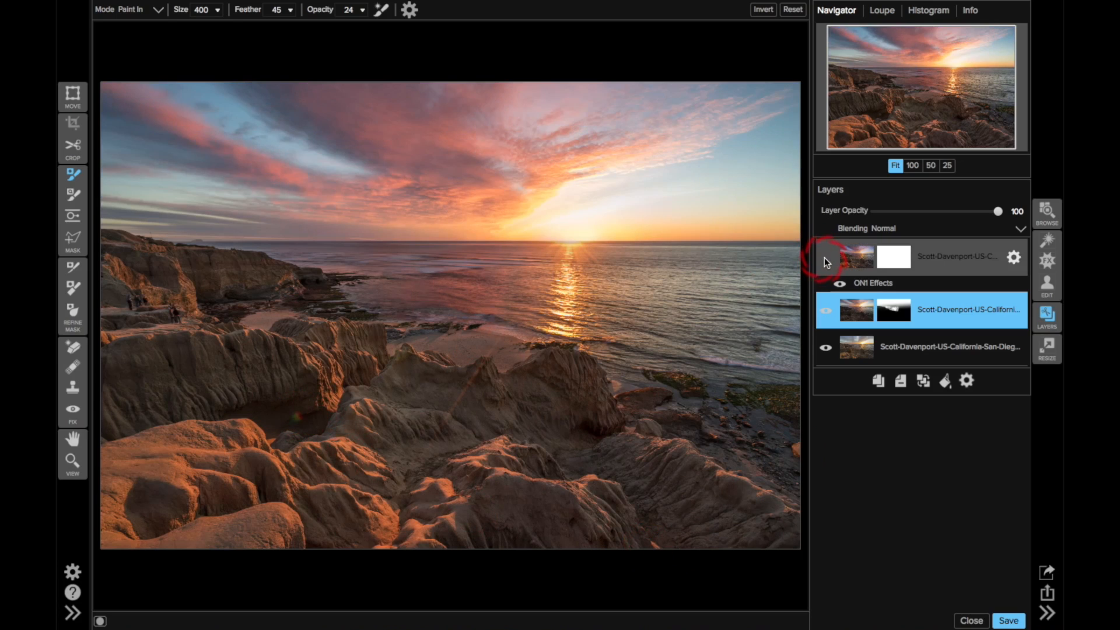
{"action": "left_click", "coordinate": [824, 257]}
{"action": "left_click", "coordinate": [175, 295]}
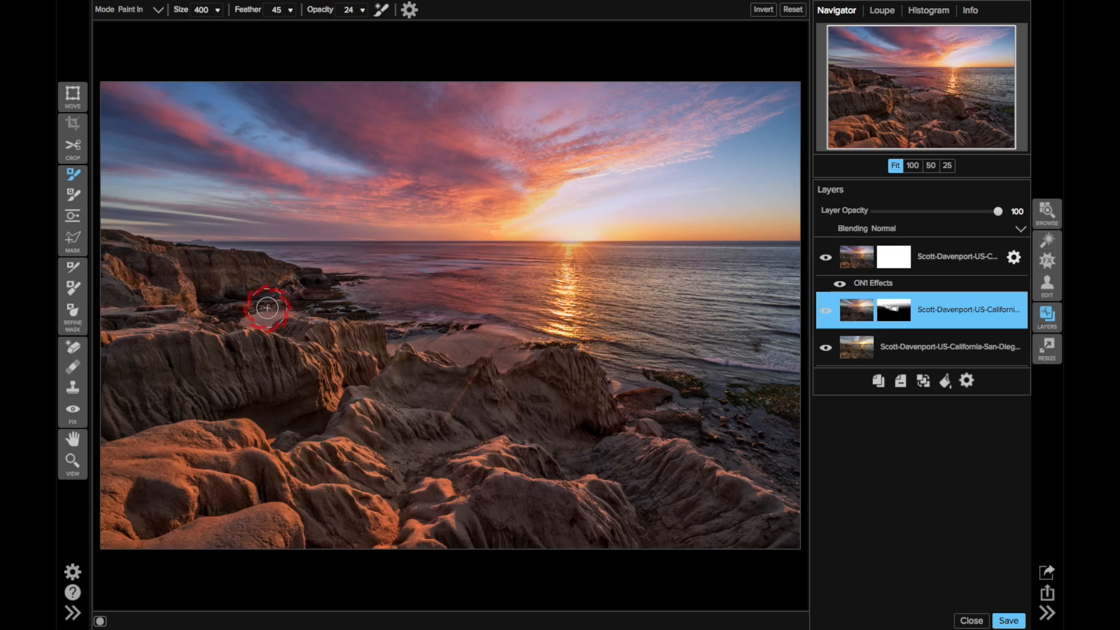
Step: Open the top smart layer's effects, expand the Dynamic Contrast filter and show its mask overlay
{"action": "left_click", "coordinate": [935, 261]}
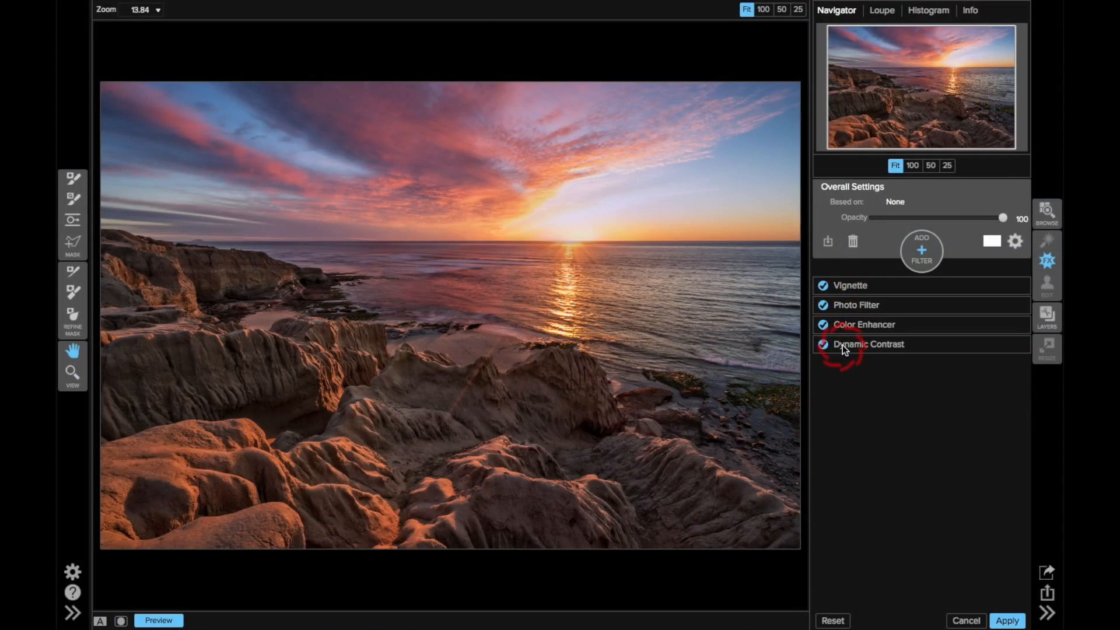
{"action": "left_click", "coordinate": [875, 348]}
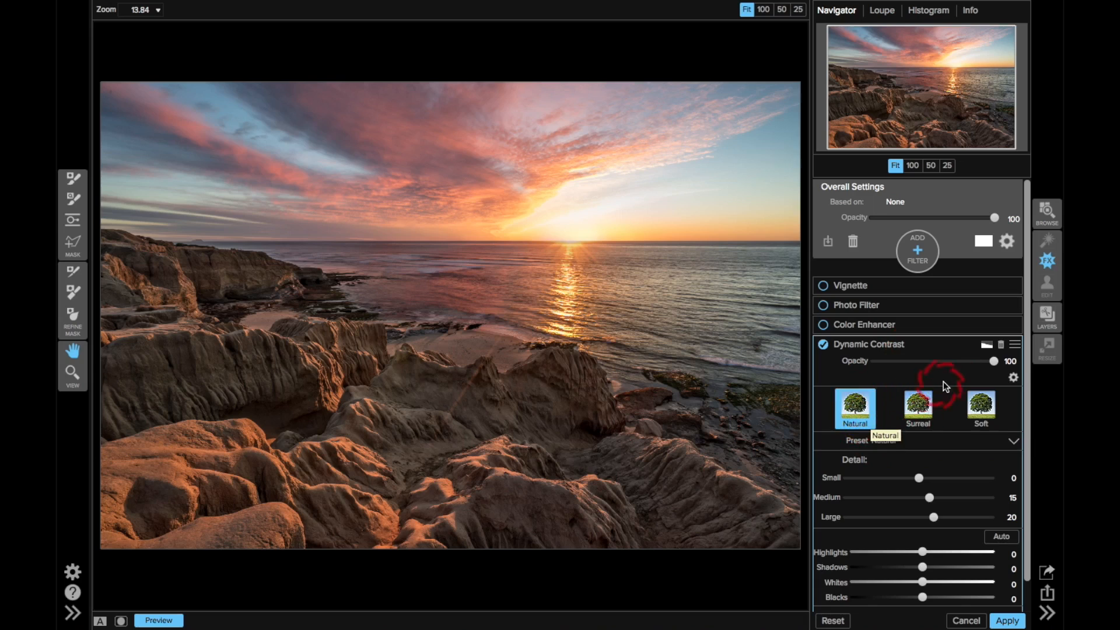
{"action": "left_click", "coordinate": [987, 345]}
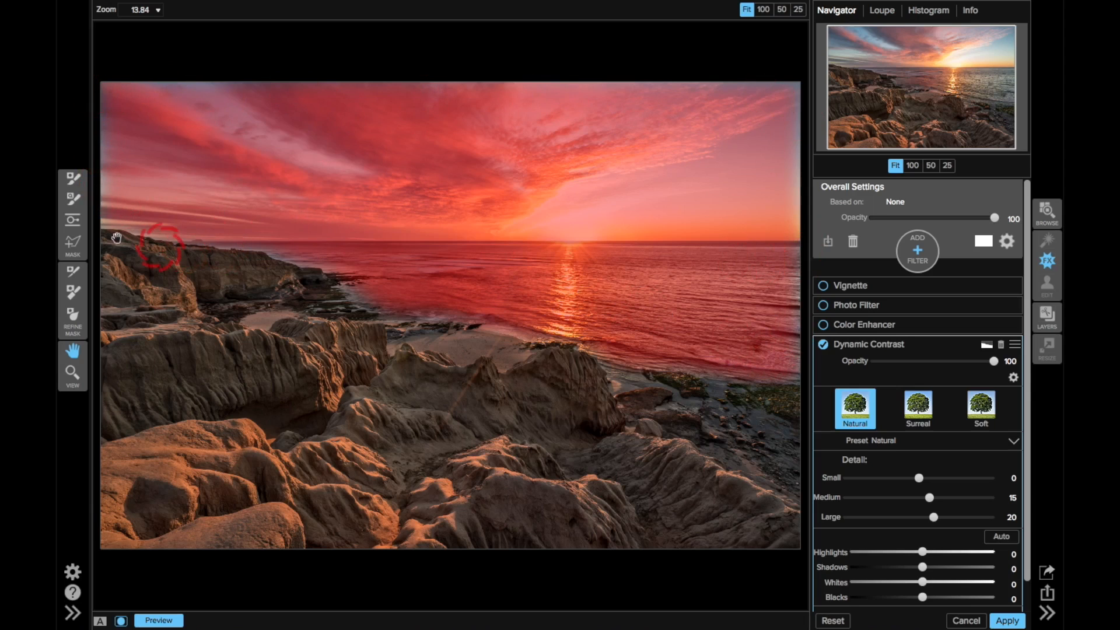
Step: Paint out along the sky's left edge with the Masking Brush, lower the brush opacity to 49, and hide the overlay
{"action": "left_click", "coordinate": [73, 244]}
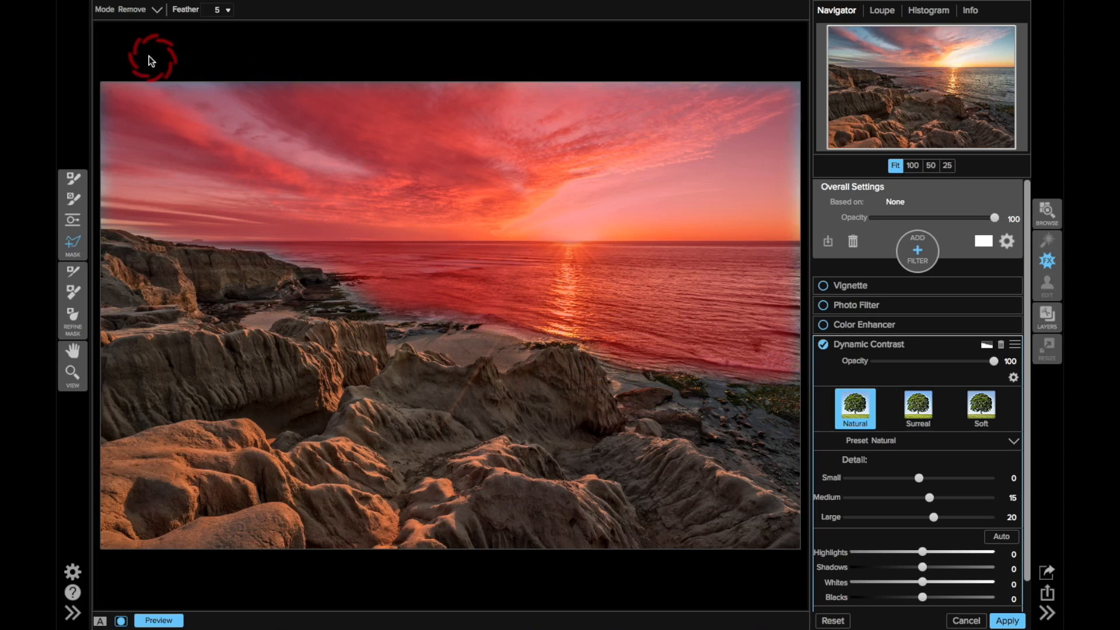
{"action": "left_click", "coordinate": [73, 178]}
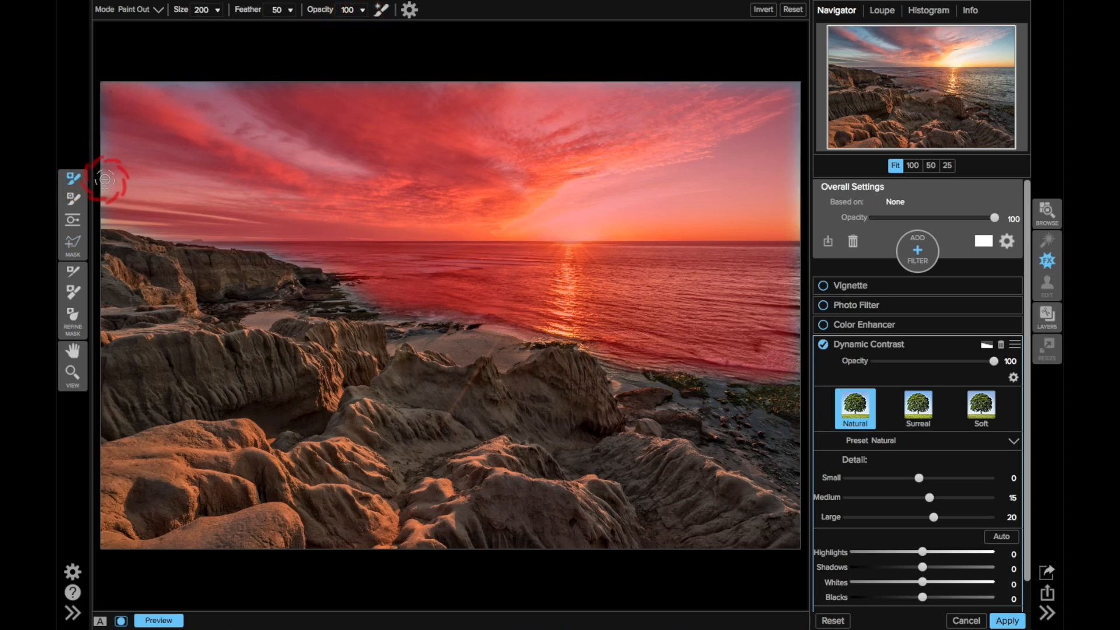
{"action": "mouse_move", "coordinate": [105, 178]}
{"action": "left_mouse_down"}
{"action": "mouse_move", "coordinate": [104, 190]}
{"action": "mouse_move", "coordinate": [101, 83]}
{"action": "left_mouse_up"}
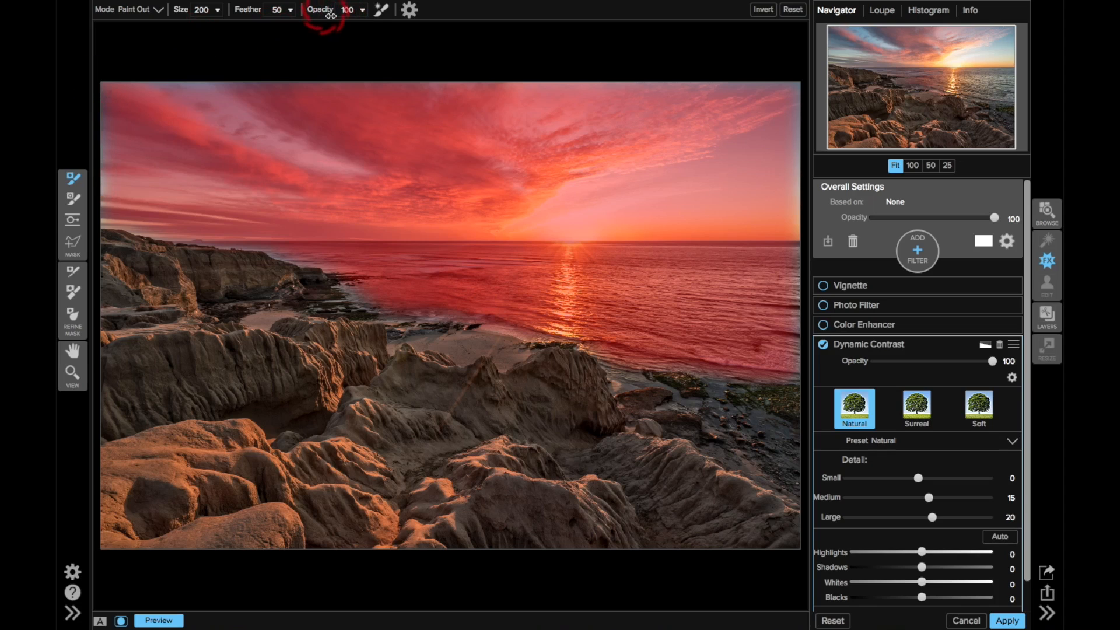
{"action": "mouse_move", "coordinate": [286, 10]}
{"action": "left_mouse_down"}
{"action": "mouse_move", "coordinate": [313, 8]}
{"action": "mouse_move", "coordinate": [295, 11]}
{"action": "left_mouse_up"}
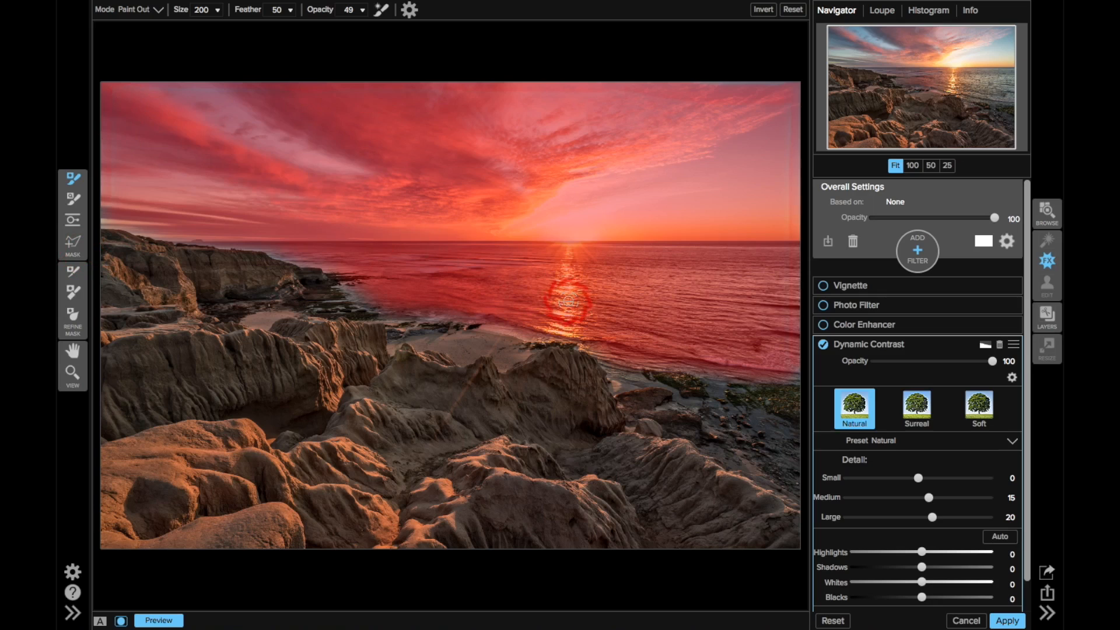
{"action": "key", "text": "o"}
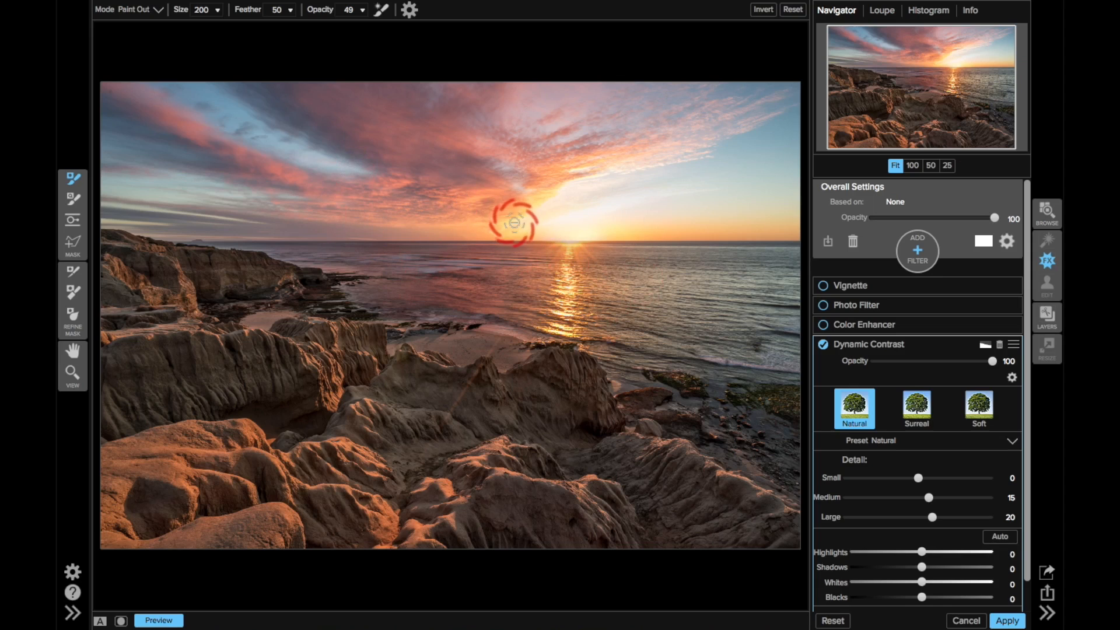
Step: Expand the Color Enhancer filter and review its settings for each colour range from Red to Purple
{"action": "left_click", "coordinate": [895, 330]}
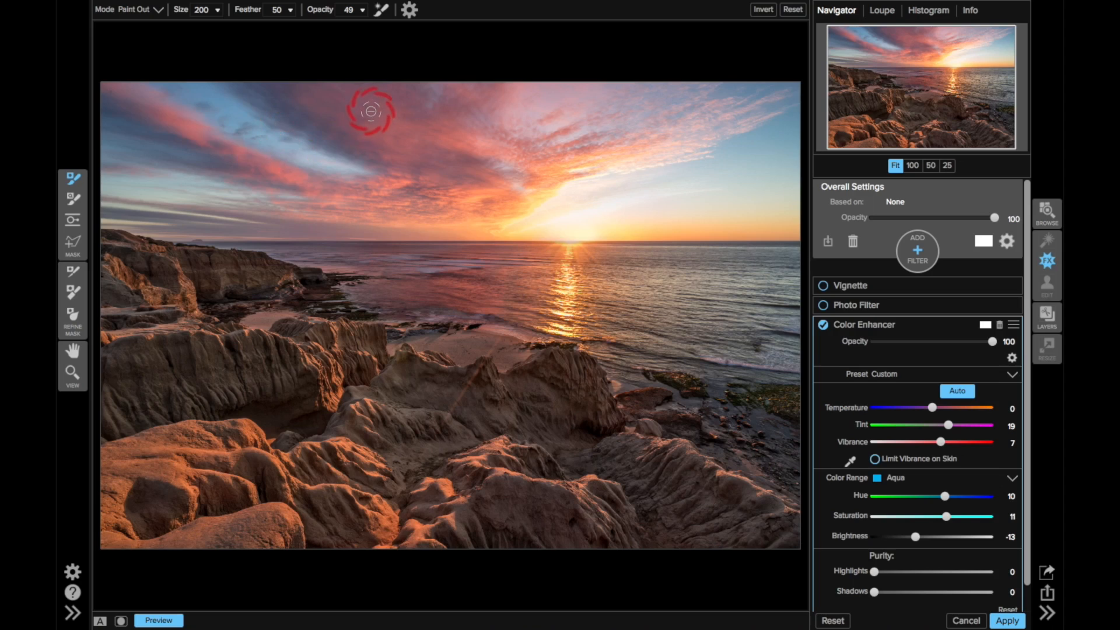
{"action": "left_click", "coordinate": [897, 480]}
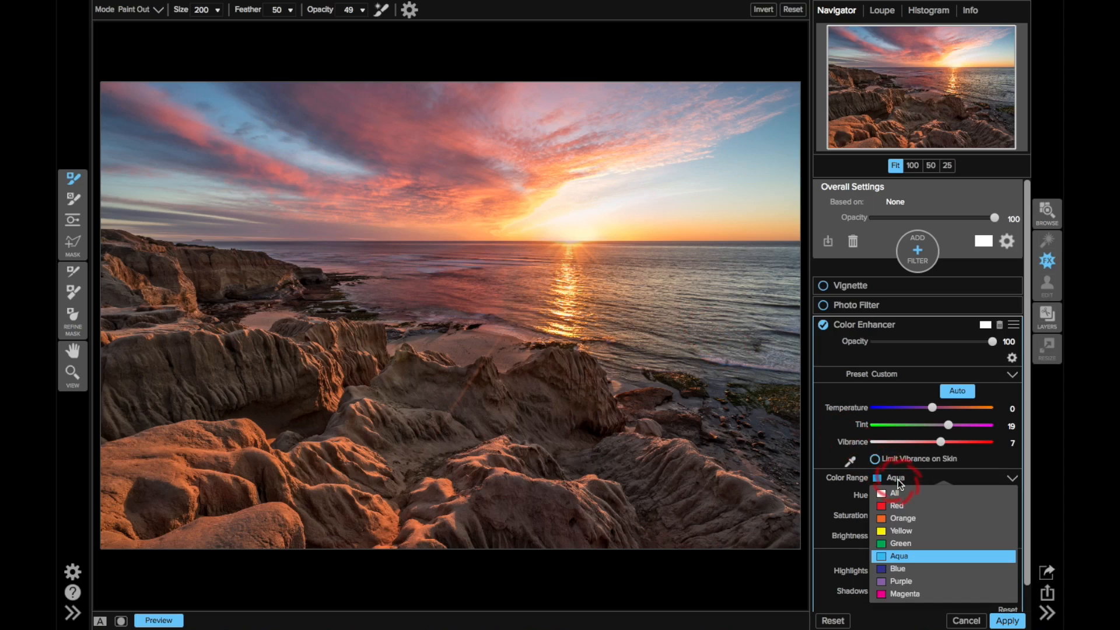
{"action": "left_click", "coordinate": [898, 505]}
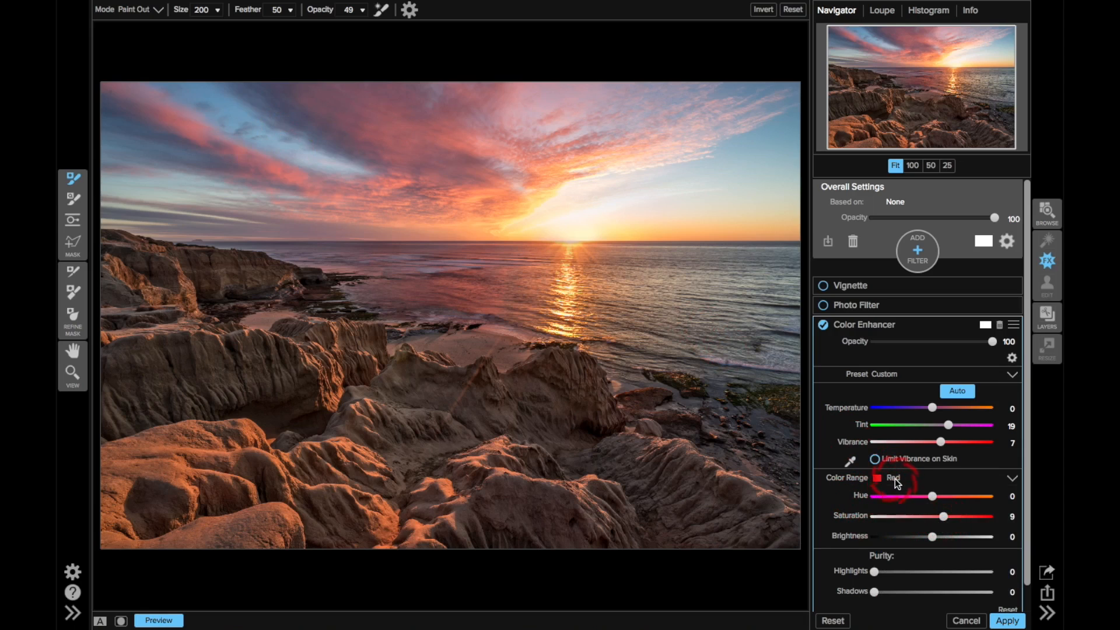
{"action": "left_click", "coordinate": [894, 478]}
{"action": "left_click", "coordinate": [857, 514]}
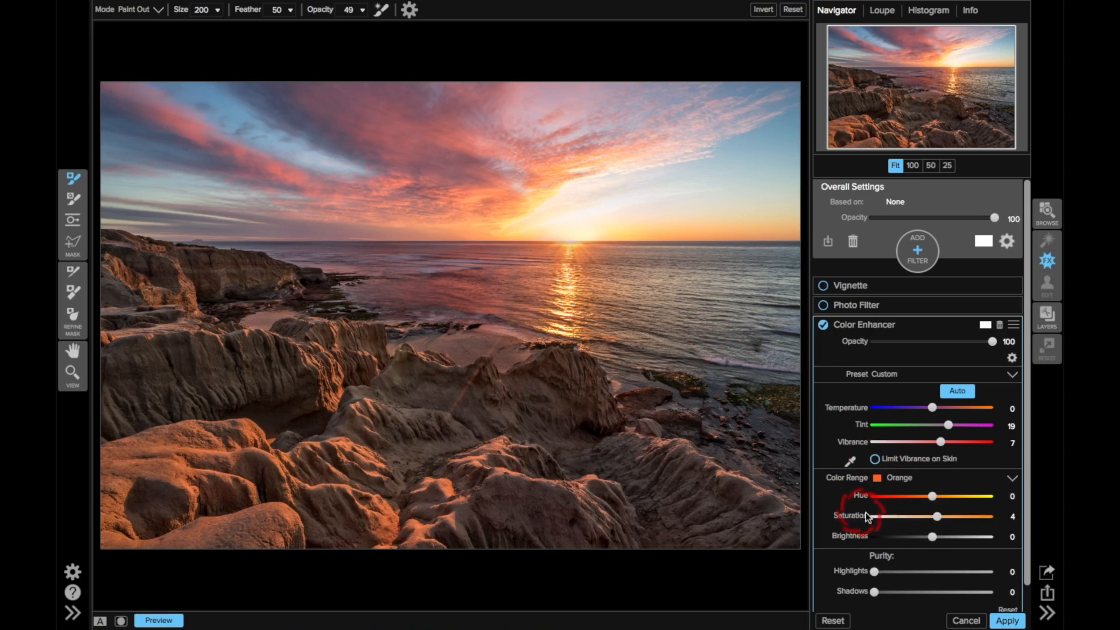
{"action": "left_click", "coordinate": [895, 478]}
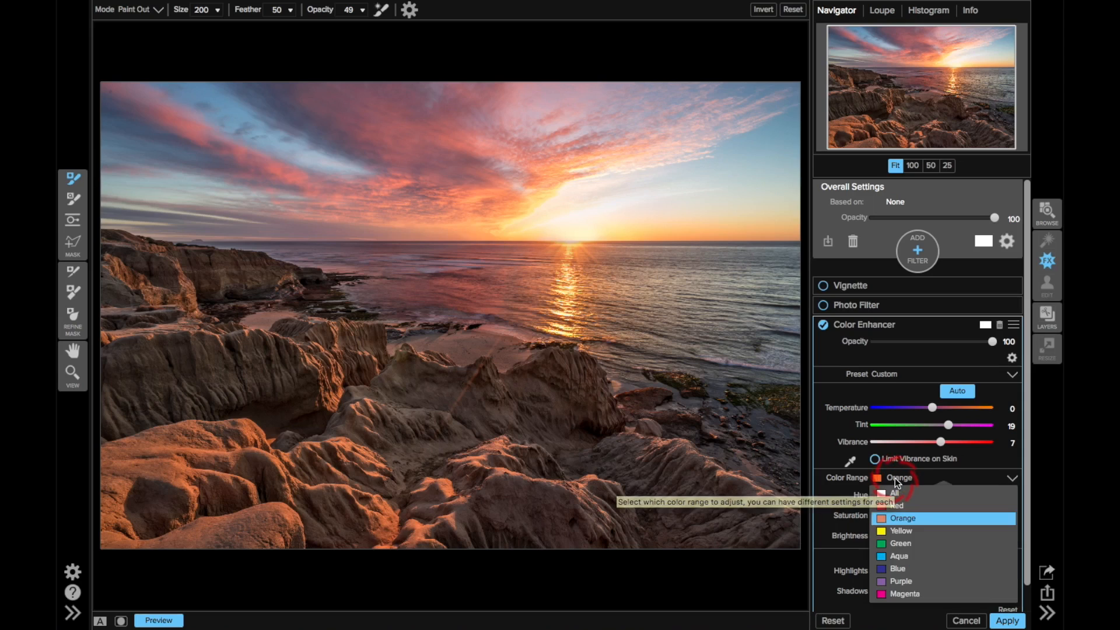
{"action": "left_click", "coordinate": [898, 530]}
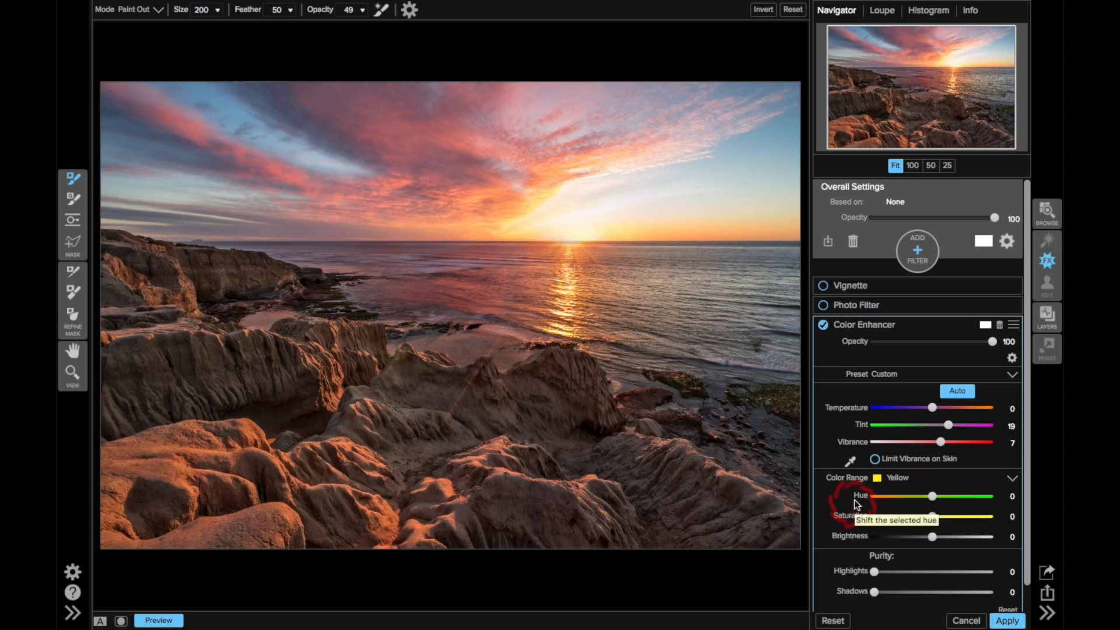
{"action": "left_click", "coordinate": [880, 479]}
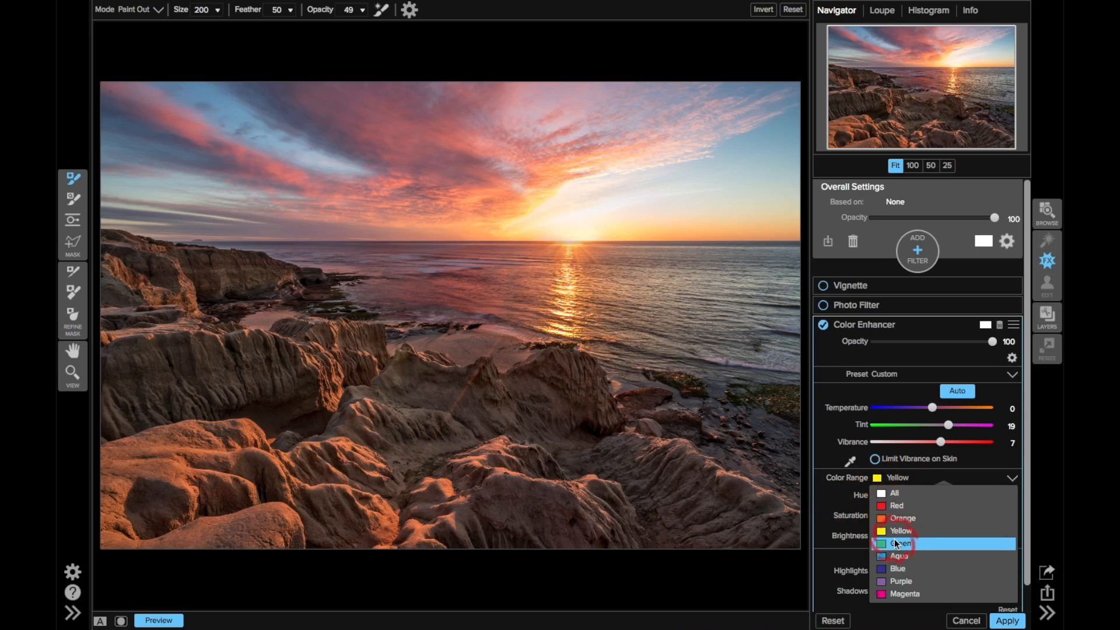
{"action": "left_click", "coordinate": [863, 516]}
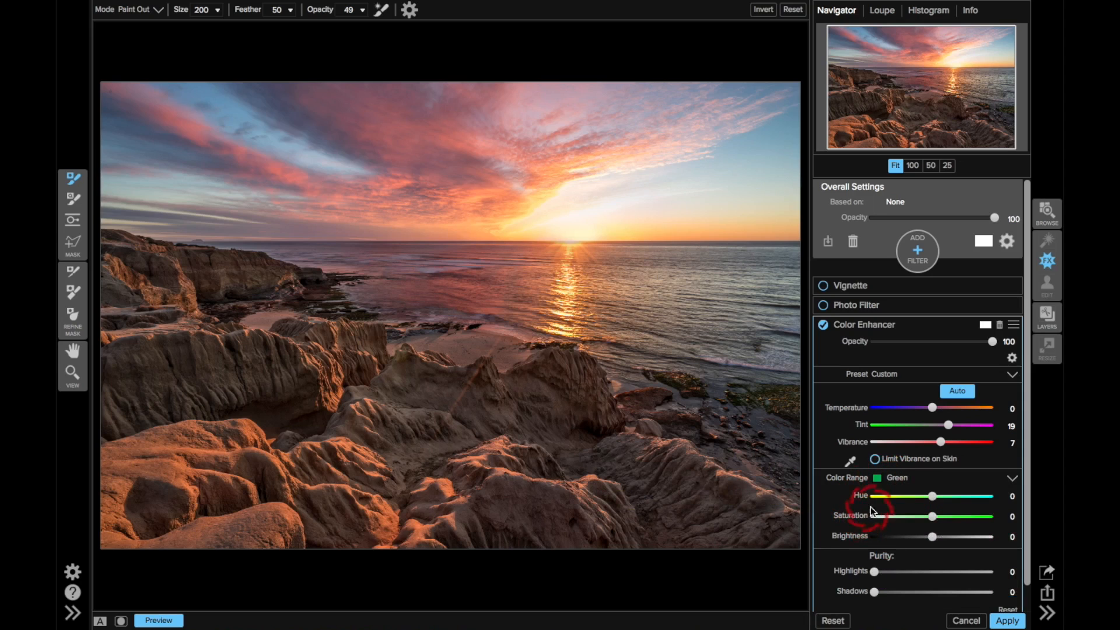
{"action": "left_click", "coordinate": [887, 479]}
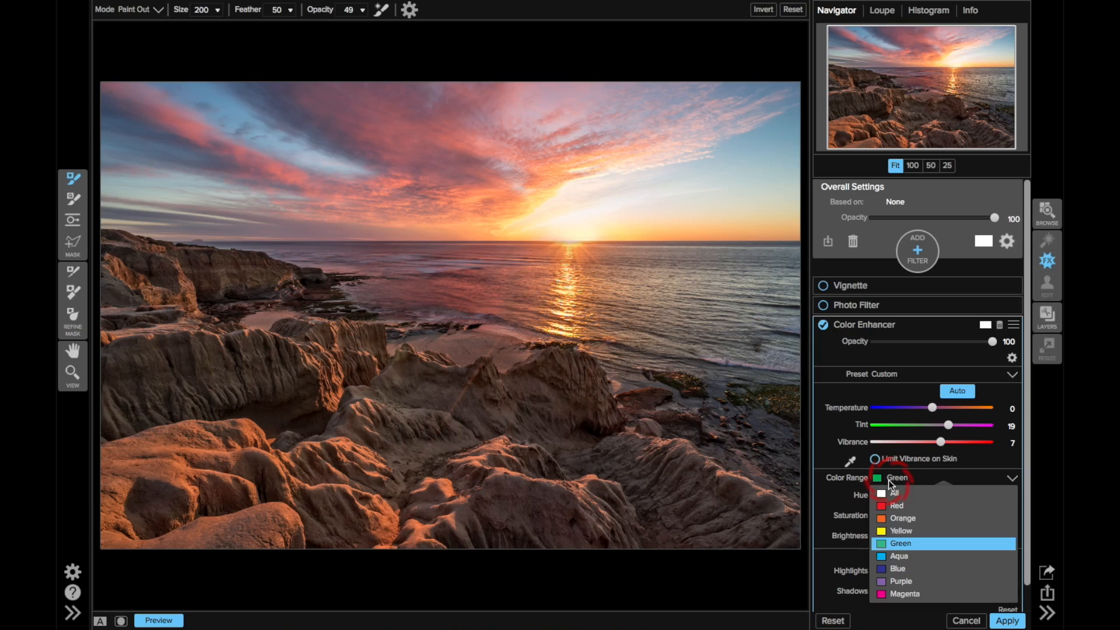
{"action": "left_click", "coordinate": [895, 567]}
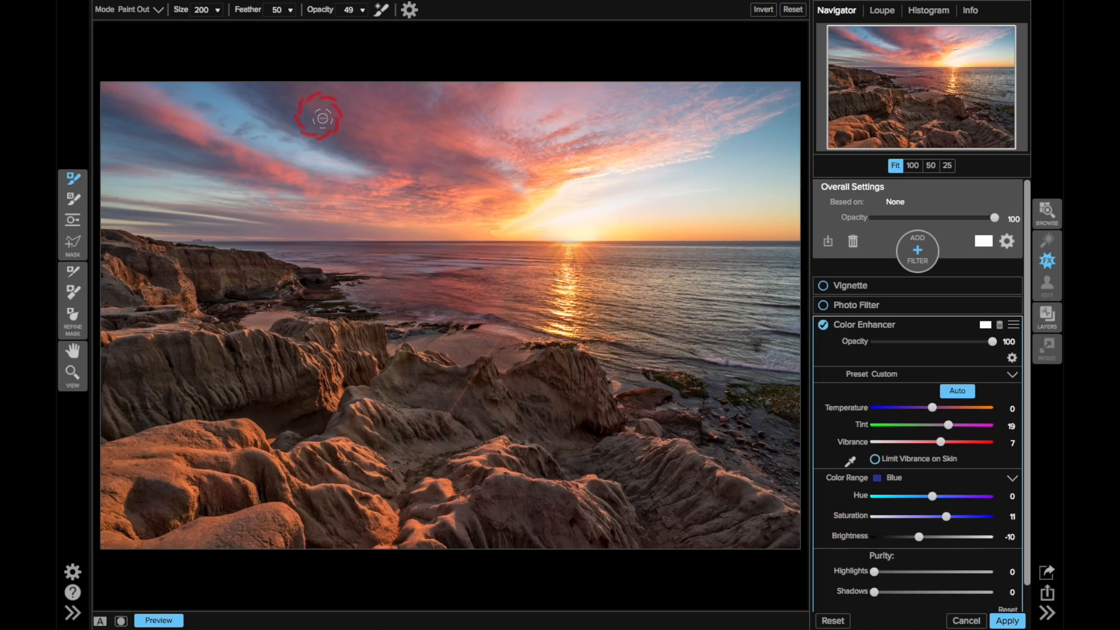
{"action": "left_click", "coordinate": [894, 477]}
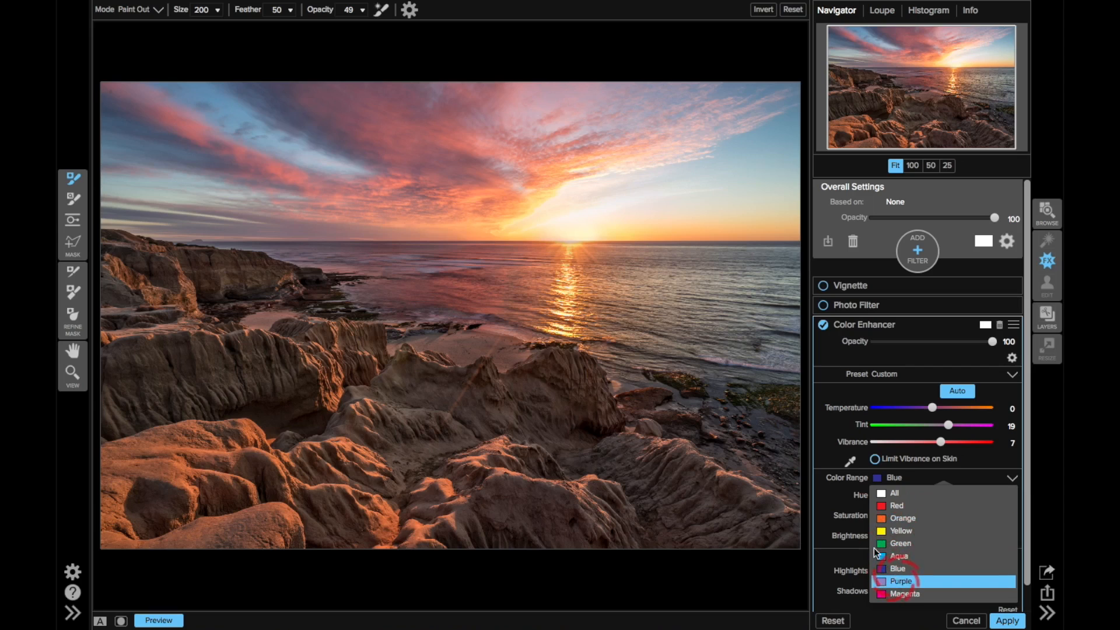
{"action": "left_click", "coordinate": [896, 580]}
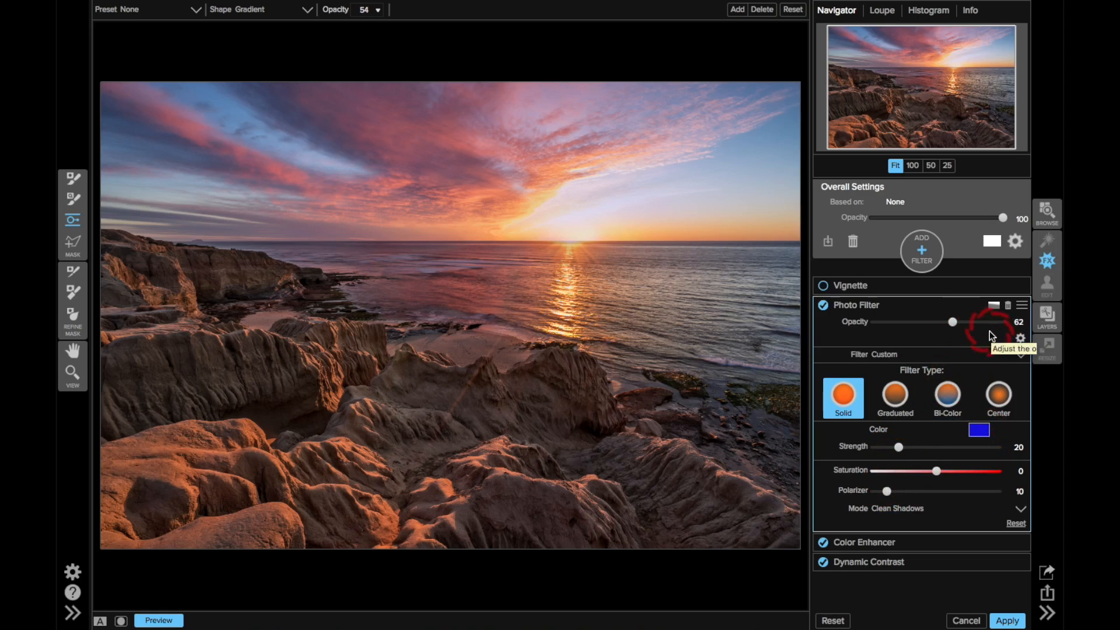
Step: Try setting the Photo Filter opacity to 57, then undo that change
{"action": "left_click", "coordinate": [1003, 322]}
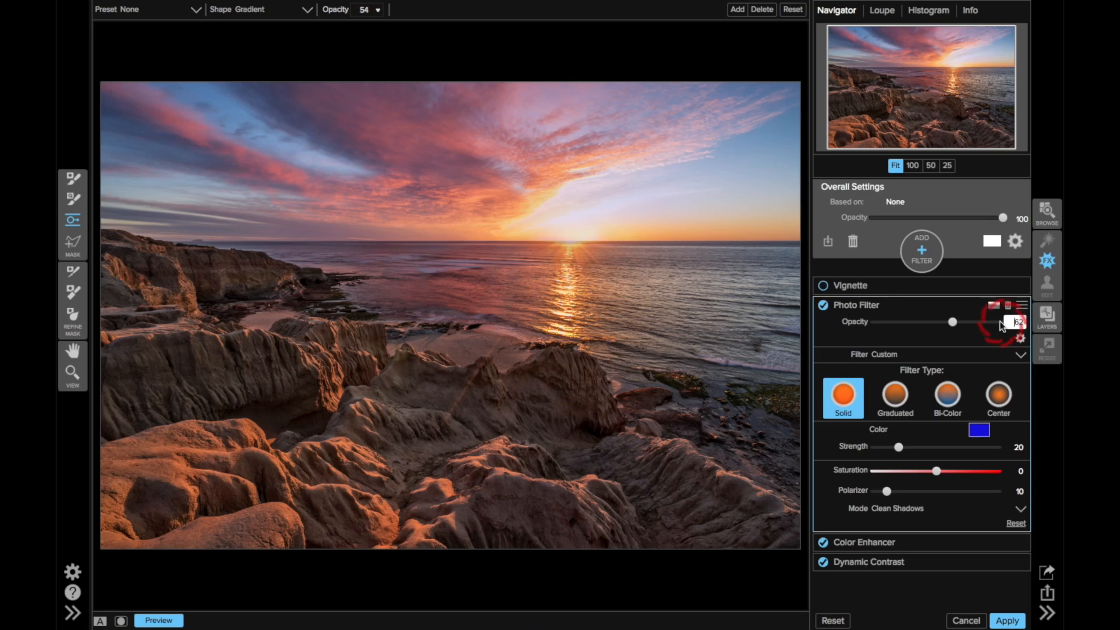
{"action": "left_click", "coordinate": [995, 320]}
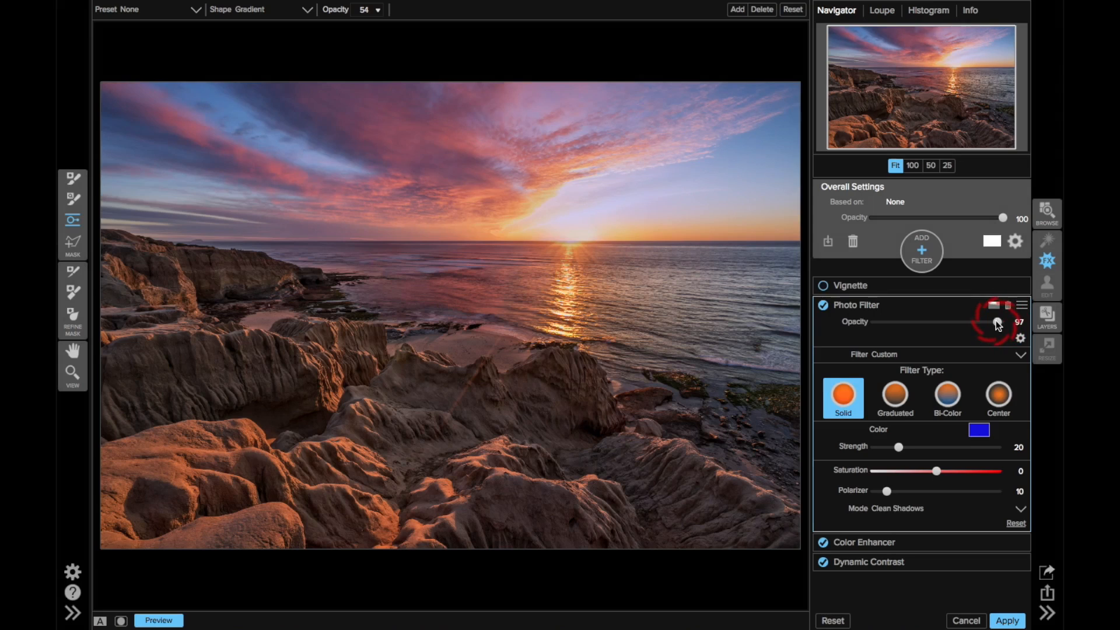
{"action": "key", "text": "ctrl+z"}
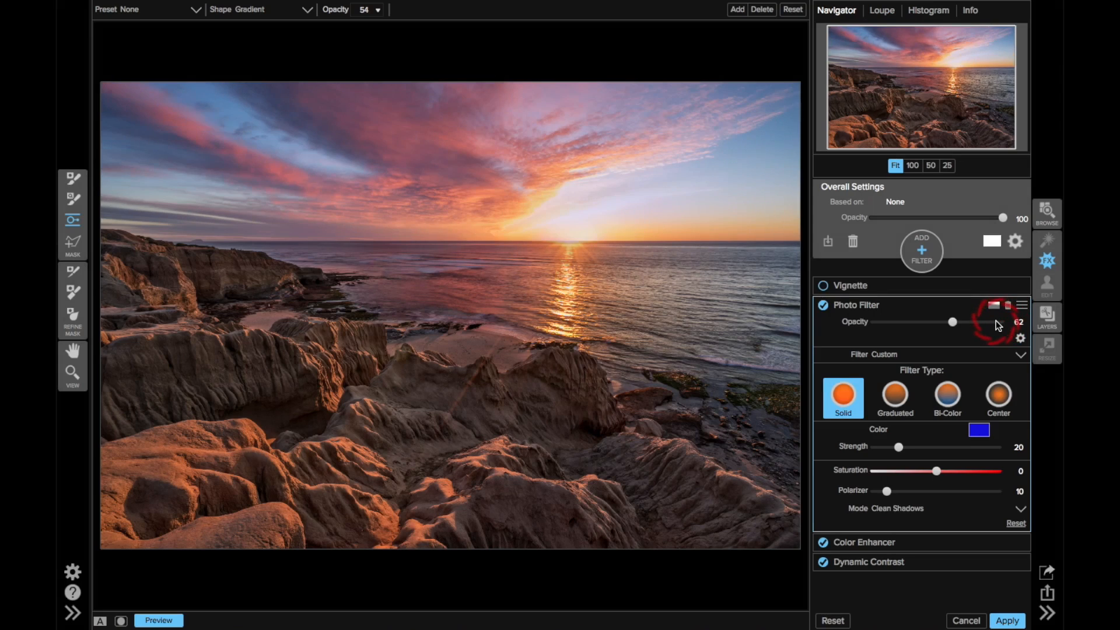
Step: Turn off the preview to compare the filtered image with the original
{"action": "left_click", "coordinate": [530, 291]}
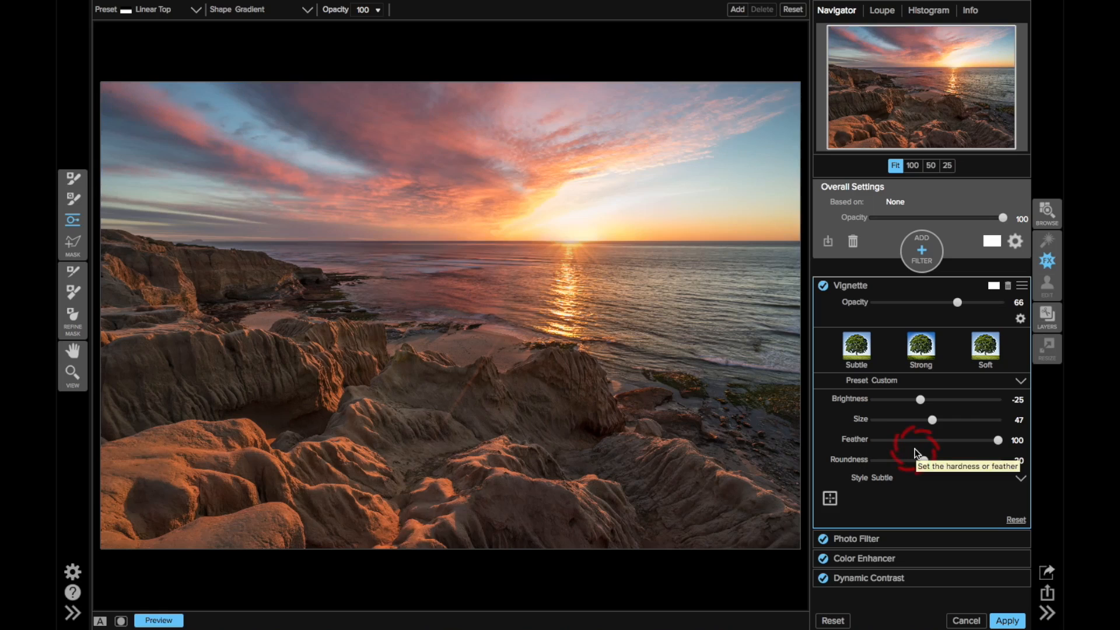
{"action": "key", "text": "ctrl+p"}
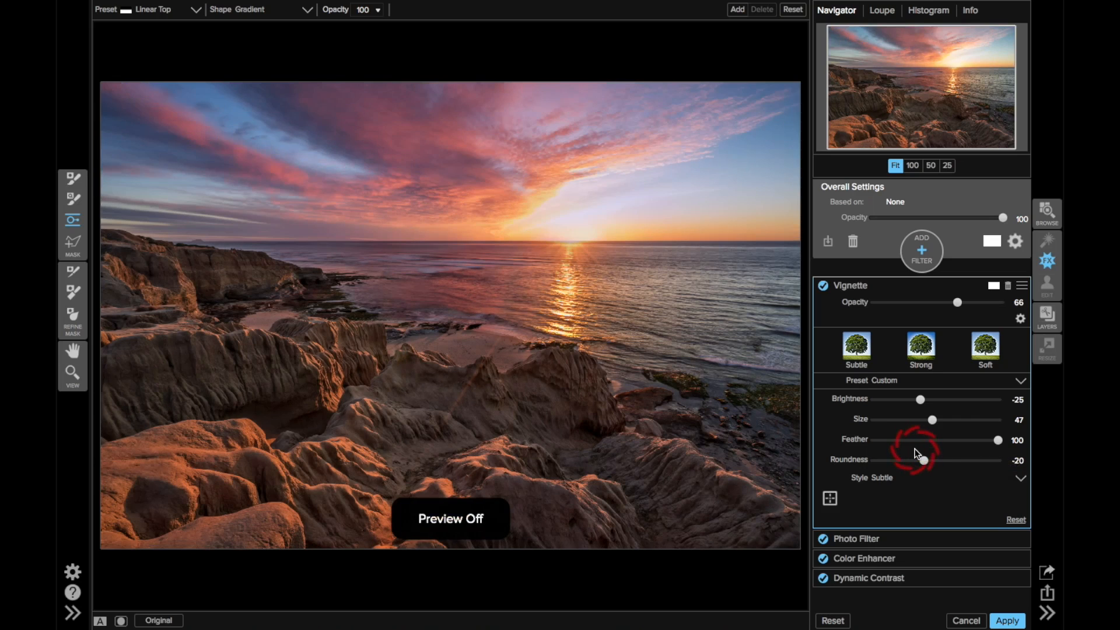